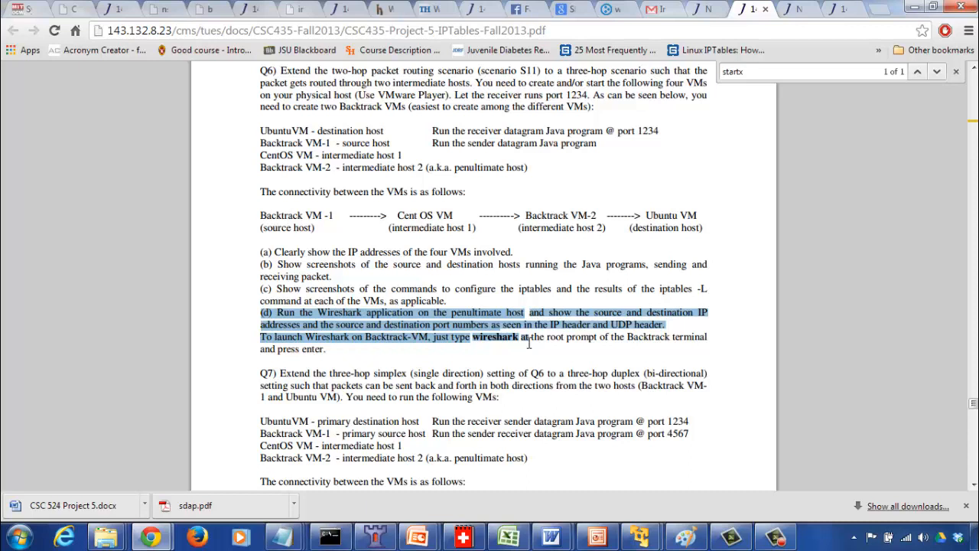
Switch to VMware Player, shift the New Ubuntu window aside, and bring the Backtrack-VM window forward.
click(529, 343)
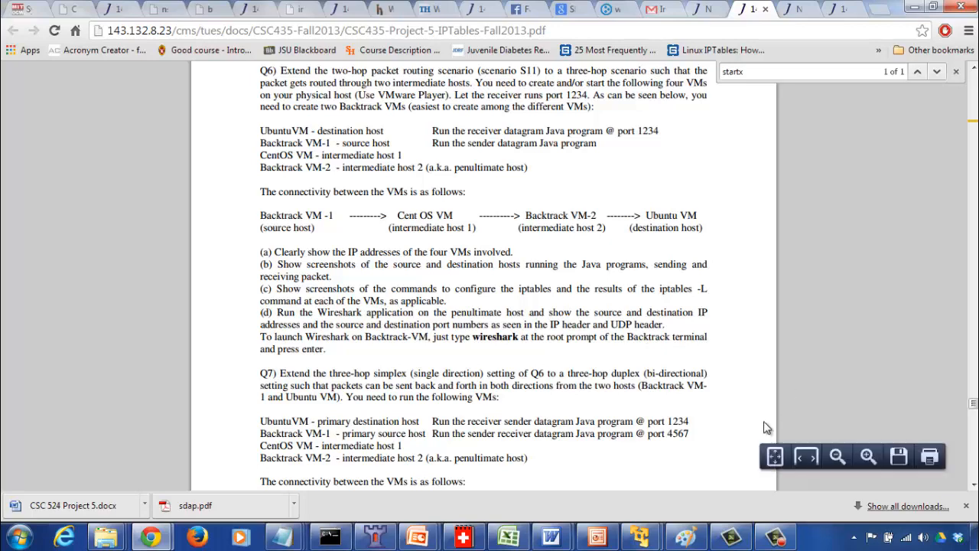
mouse_move(641, 537)
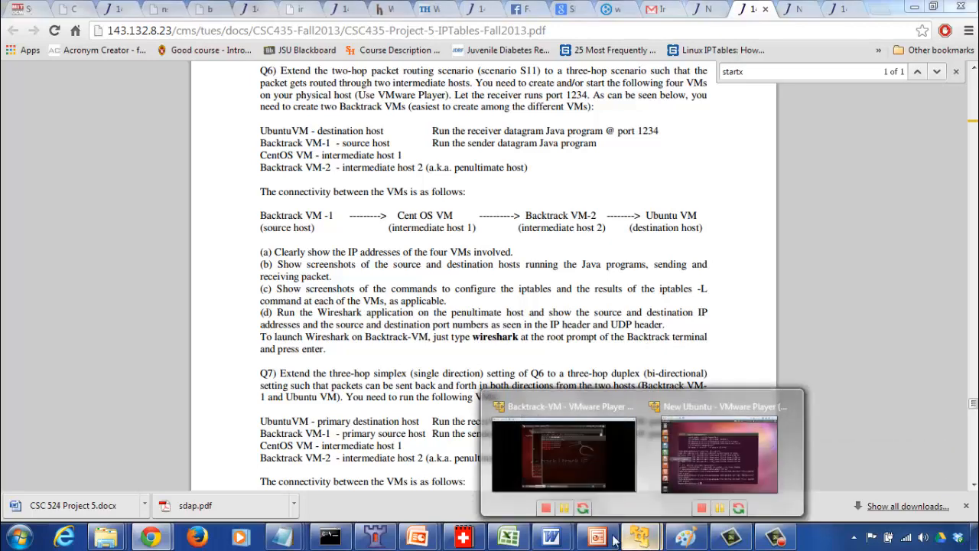
click(582, 472)
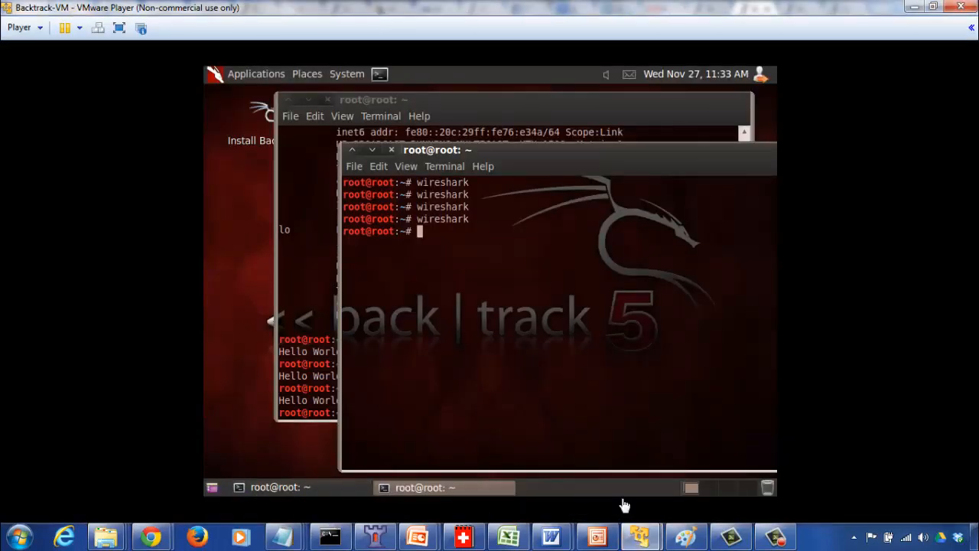
mouse_move(640, 537)
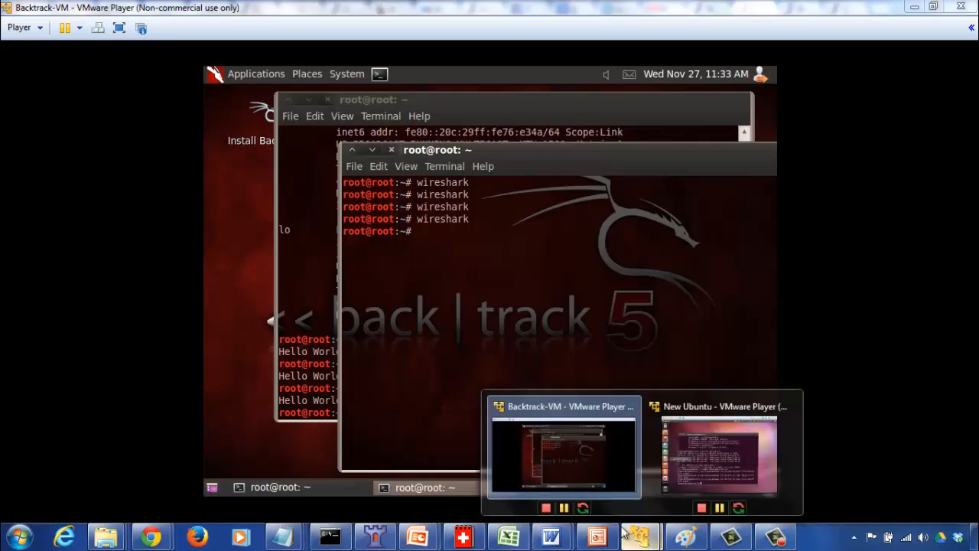
click(699, 462)
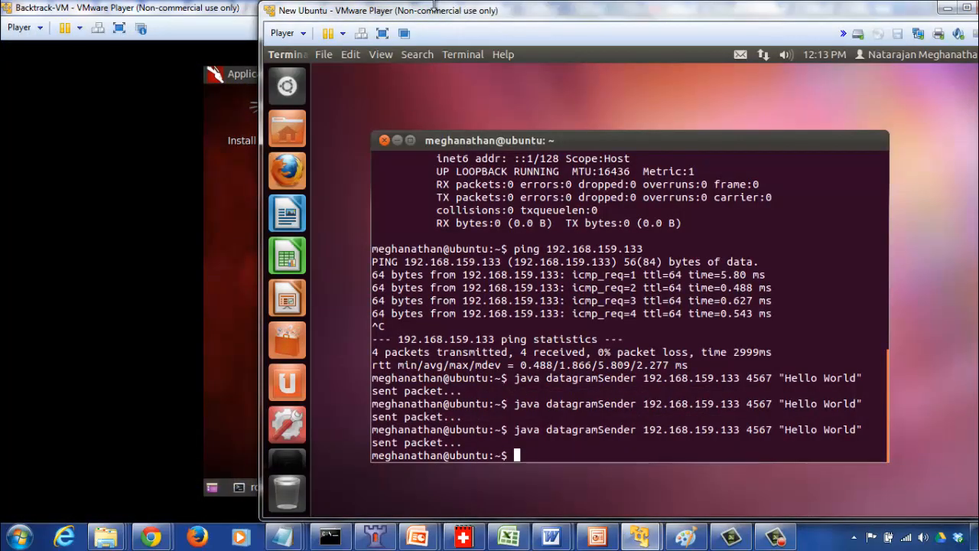
drag(424, 13, 600, 29)
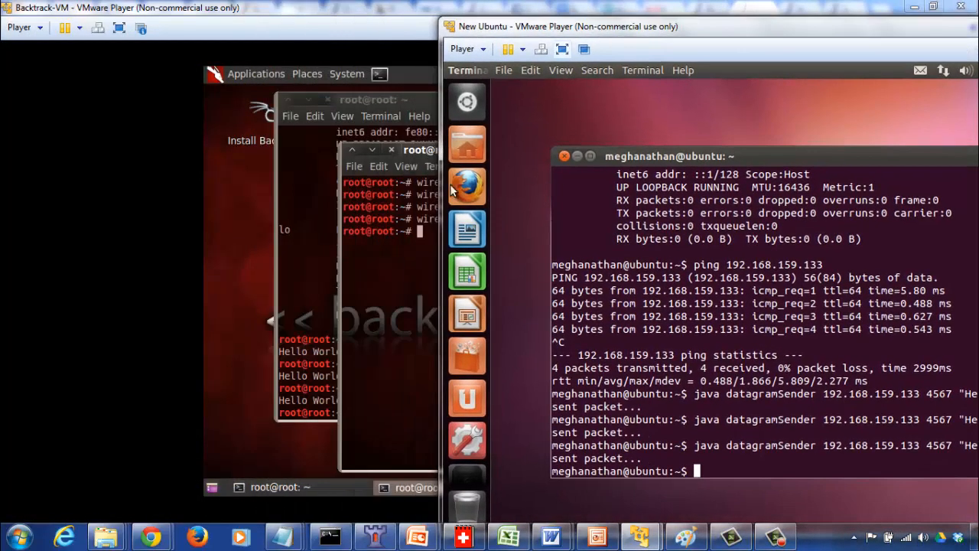
click(390, 267)
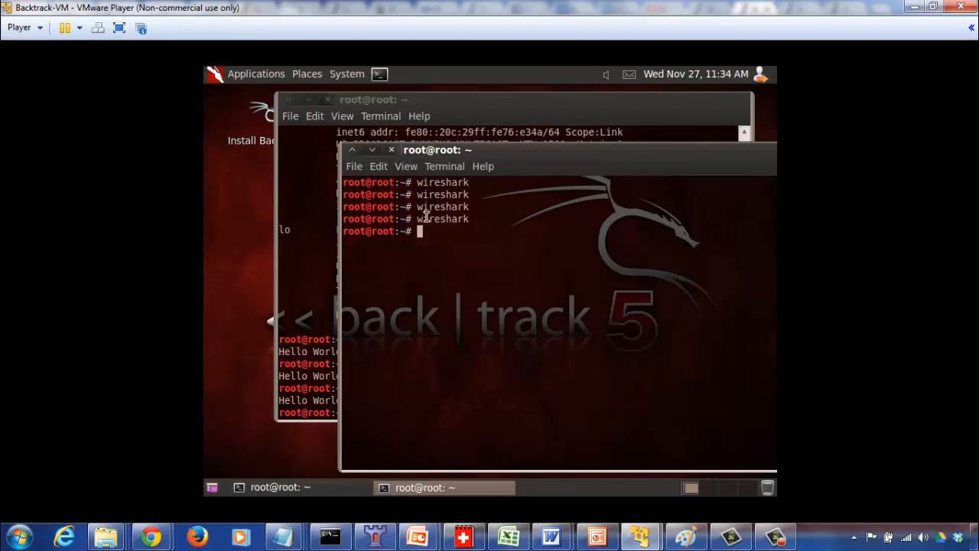
Launch Wireshark from the Backtrack root terminal, accept the root-user warning, and move its window clear of the terminals.
click(380, 74)
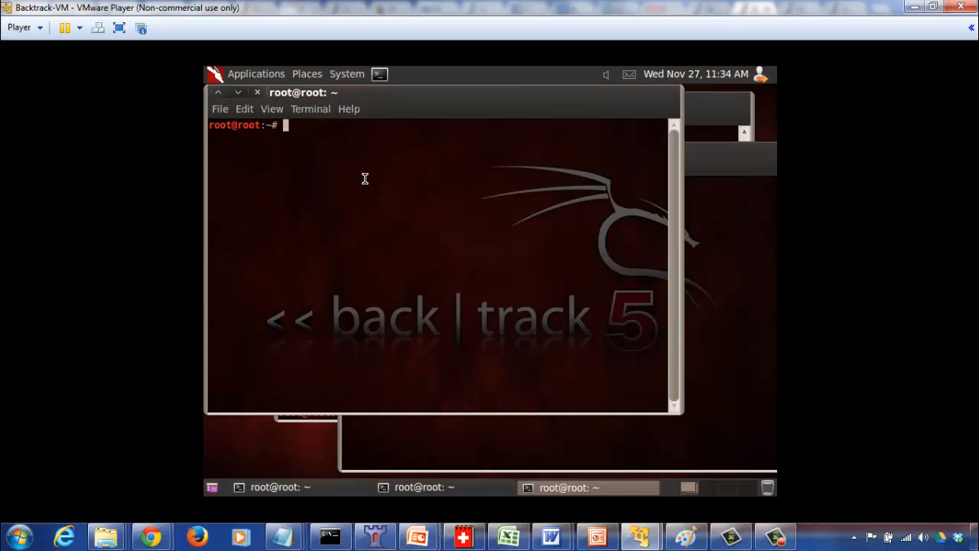
click(259, 92)
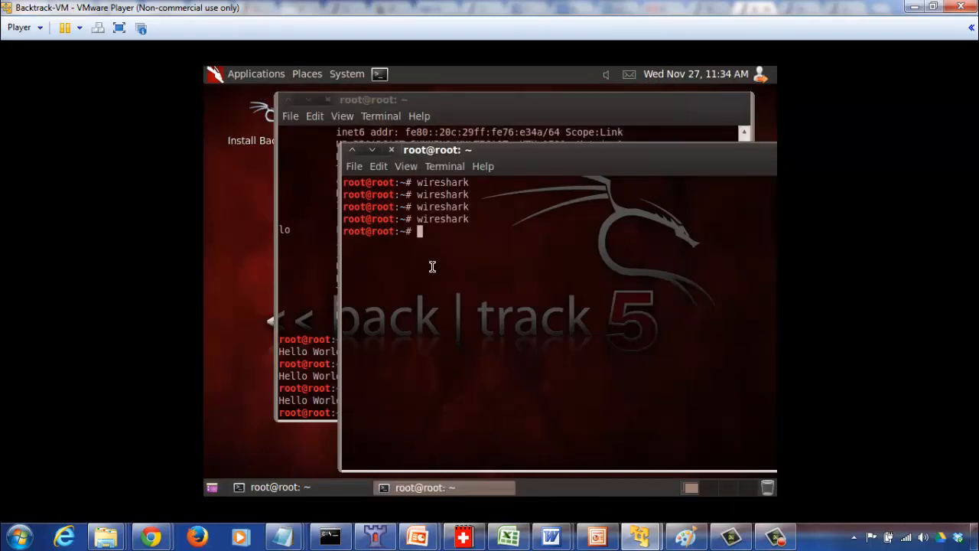
key(Up)
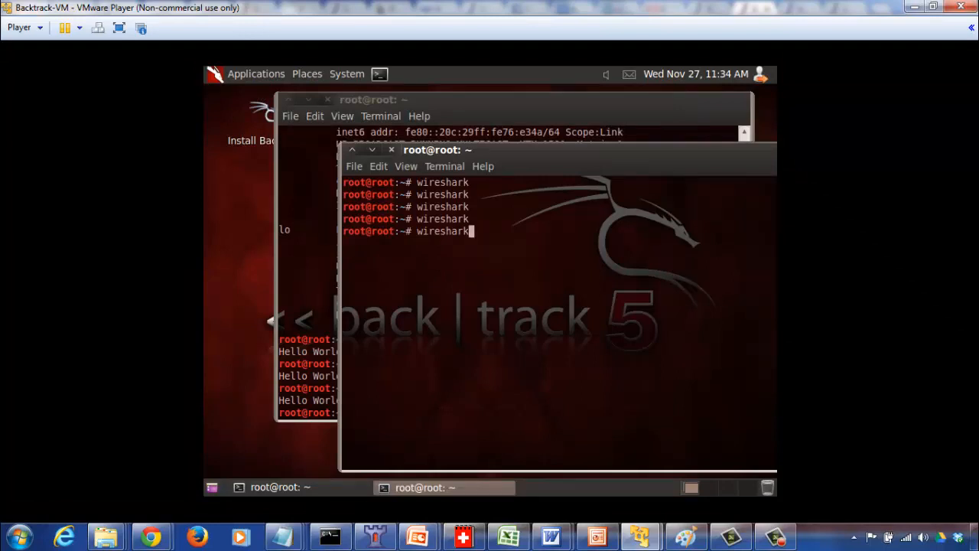
key(Return)
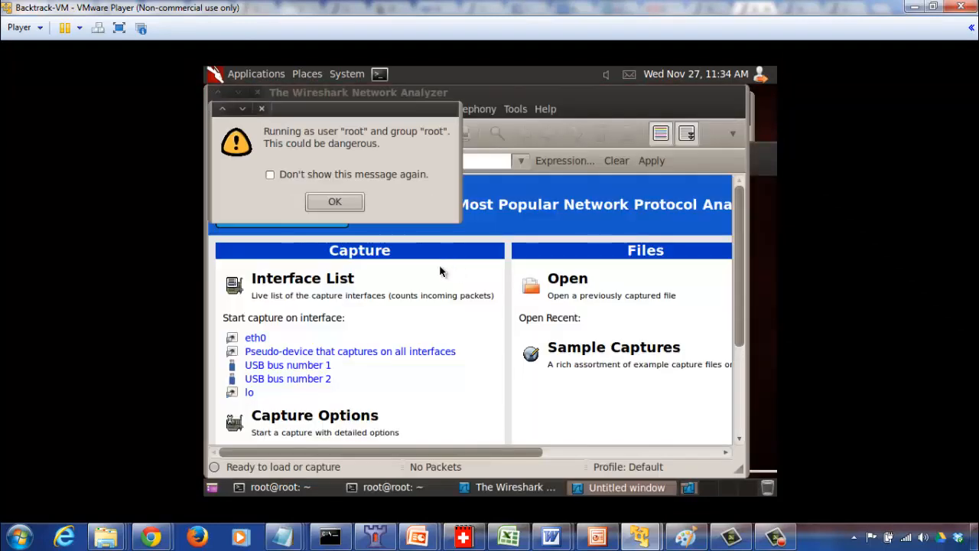
click(336, 202)
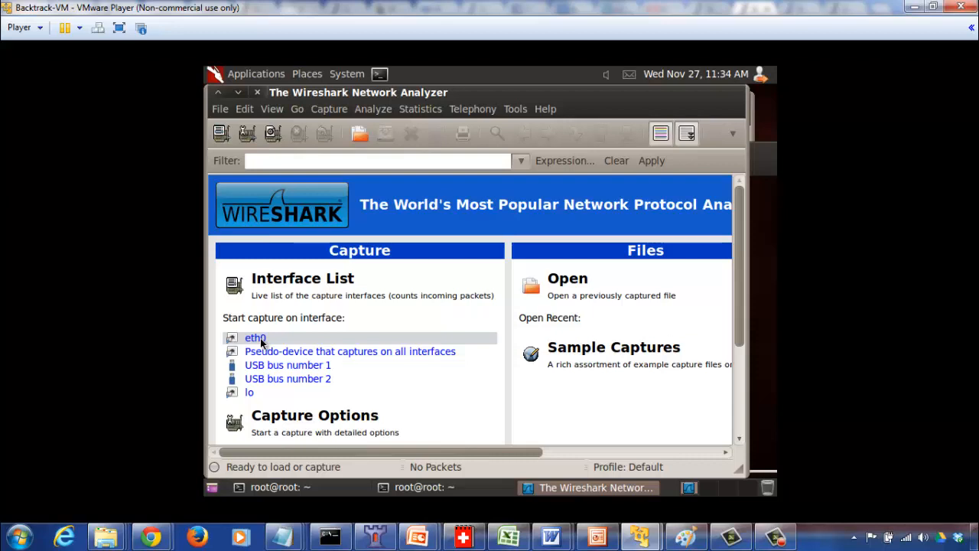
drag(289, 95, 447, 118)
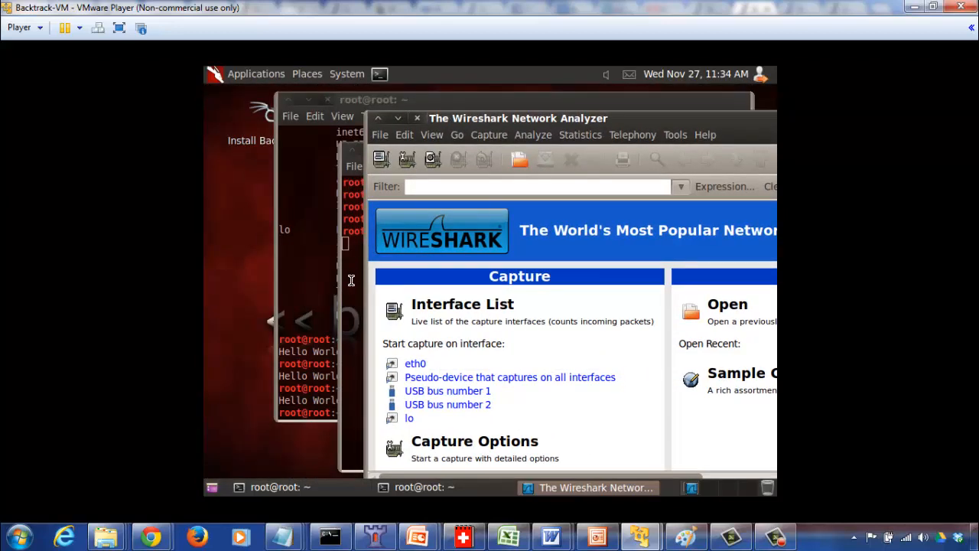
Bring the terminal with the datagramReceiver runs forward, and keep the current Windows color scheme without being asked again.
click(317, 289)
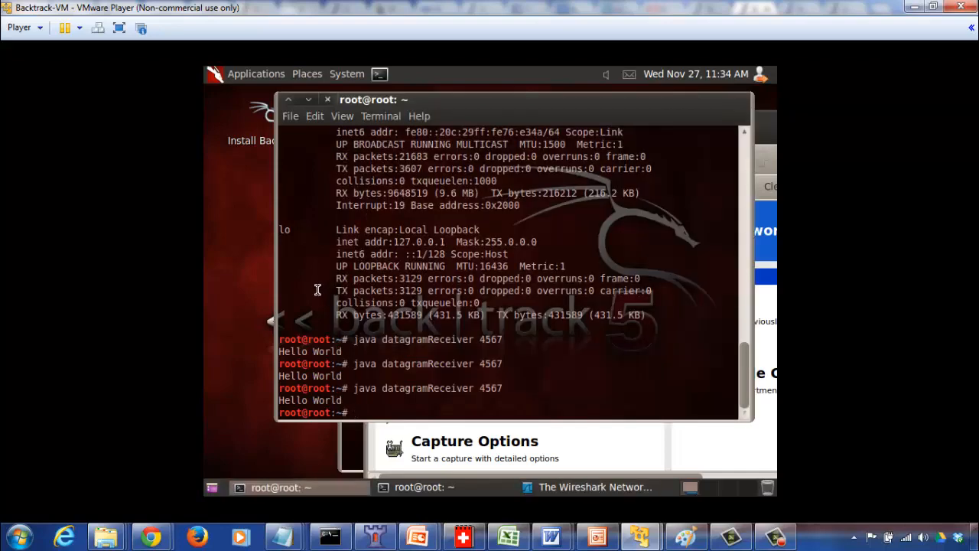
key(Up)
key(Up)
key(Down)
key(Up)
key(Down)
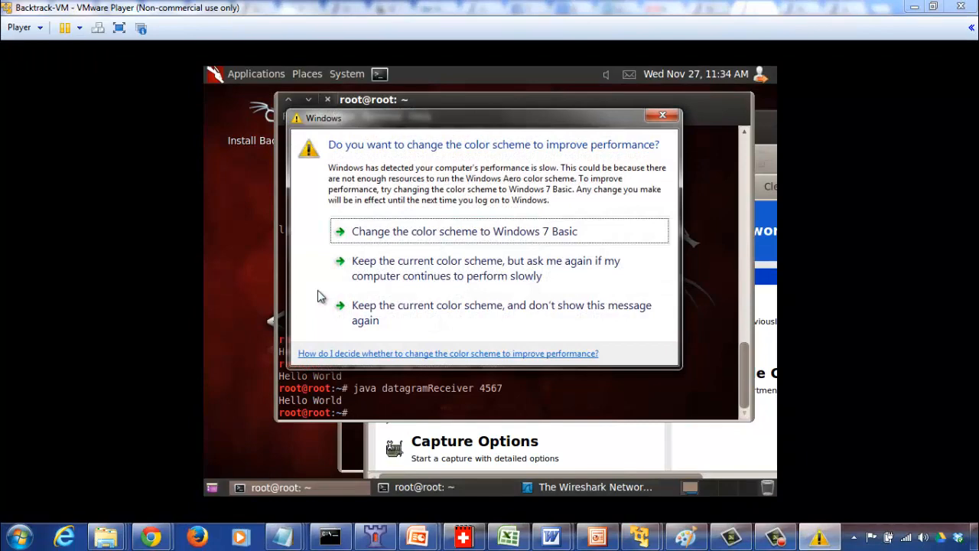
click(406, 312)
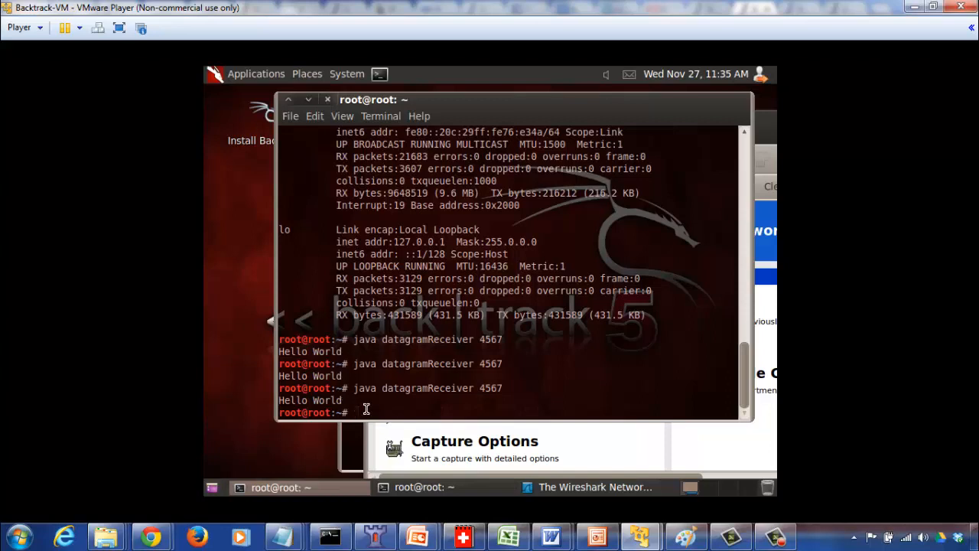
Open datagramReceiver.java with pico on the Backtrack VM, review the receiver code, and exit the editor.
text(pico datagramReceiver.java)
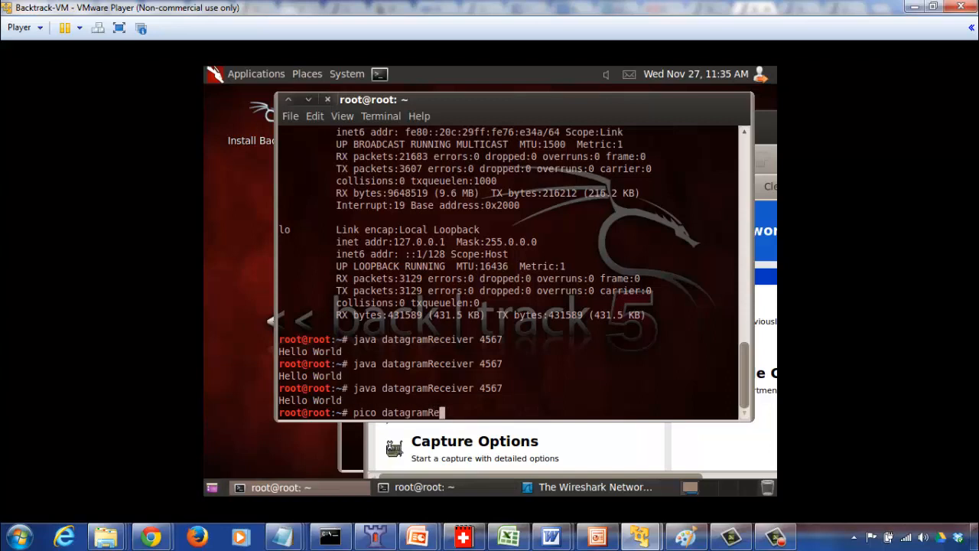
key(Return)
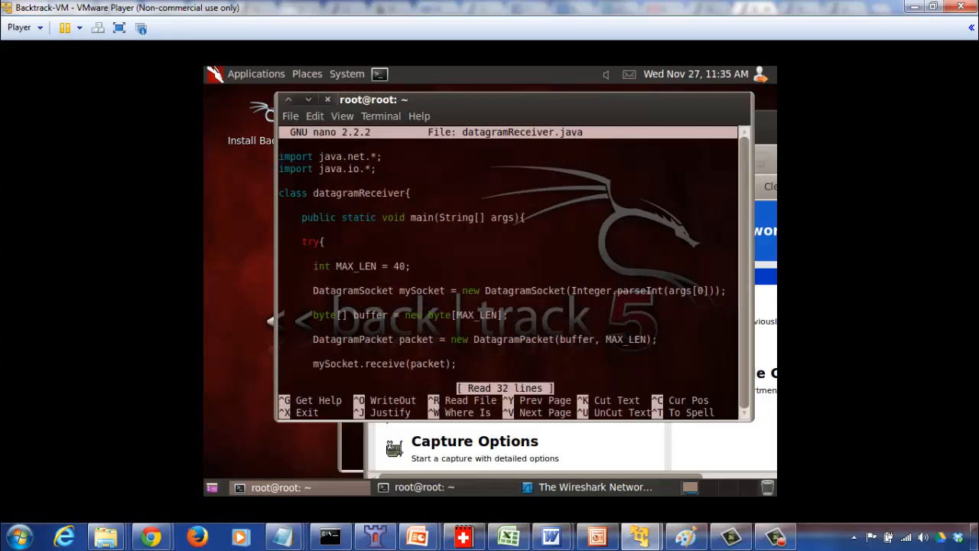
key(Down)
key(Down)
key(Down)
key(Down)
key(Down)
key(Down)
key(Down)
key(Down)
key(Down)
key(Down)
key(Down)
key(Down)
key(Down)
key(Down)
key(Down)
key(Down)
key(Down)
key(Down)
key(Down)
key(Down)
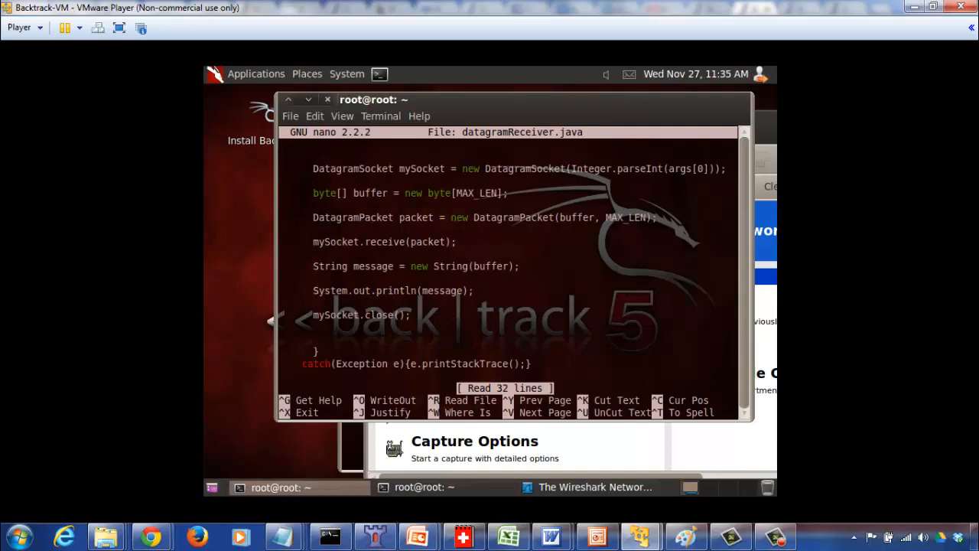
key(Down)
key(Down)
key(Down)
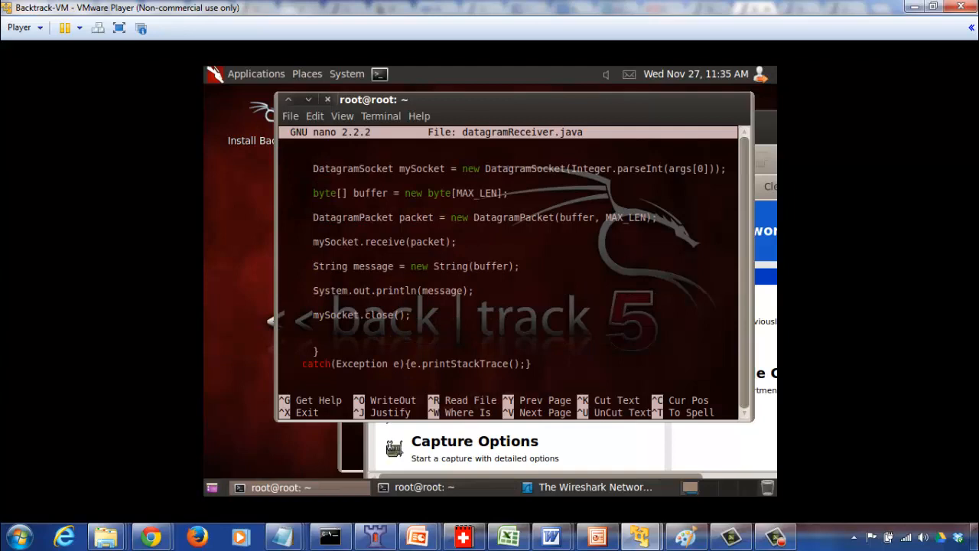
key(ctrl+x)
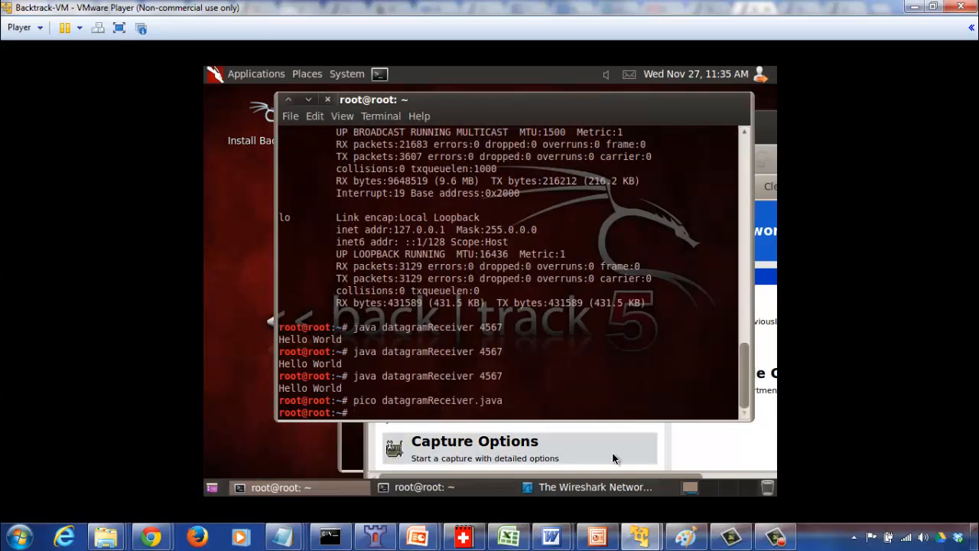
Open datagramSender.java with pico on the New Ubuntu VM, review the sender code, and exit the editor.
mouse_move(640, 535)
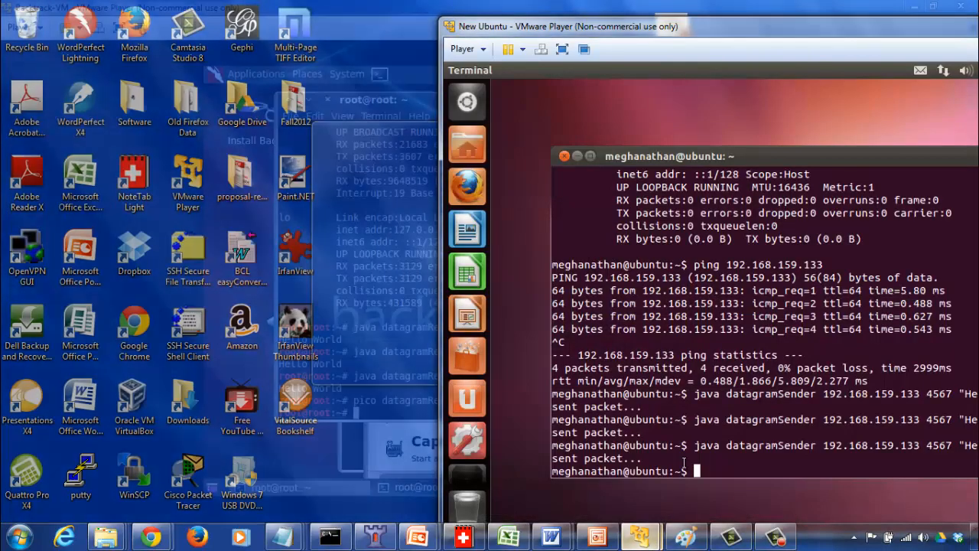
click(694, 464)
text(pic)
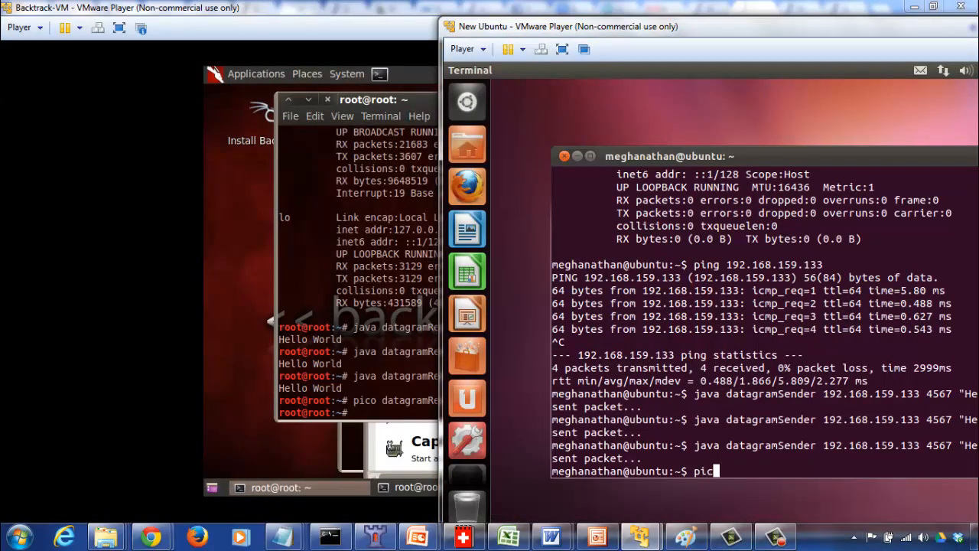
text(o datagramSender.java)
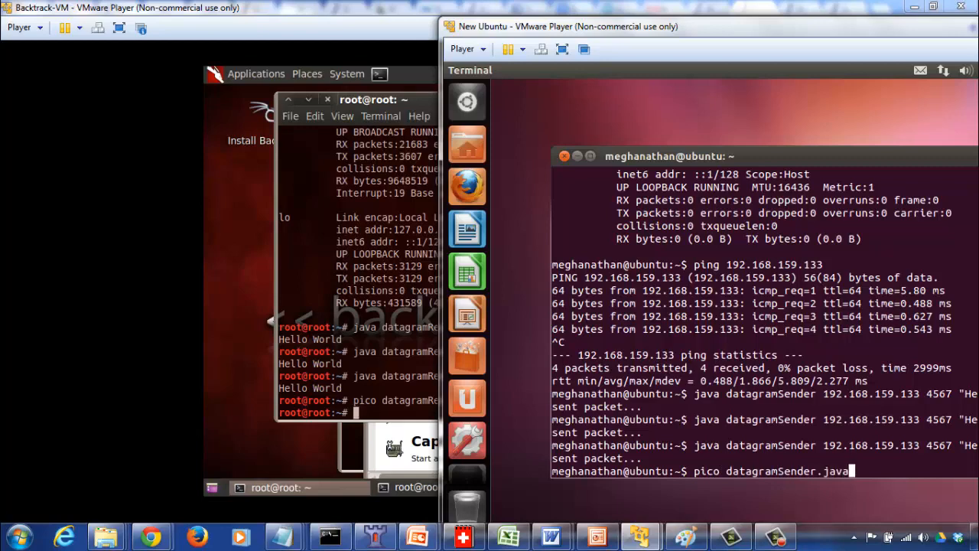
key(Return)
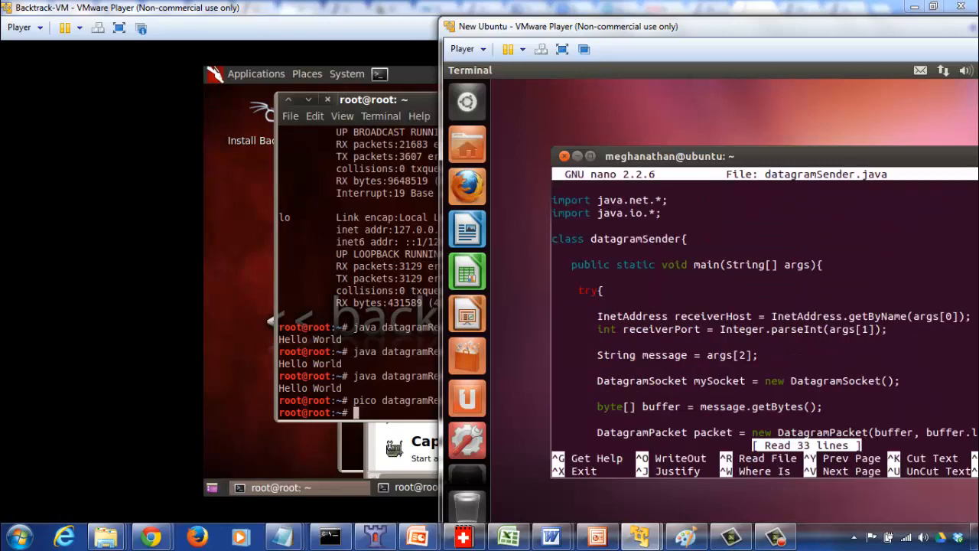
key(Down)
key(Down)
key(Down)
key(Down)
key(Down)
key(Down)
key(Down)
key(Down)
key(Down)
key(Down)
key(Down)
key(Down)
key(Down)
key(Down)
key(Down)
key(Down)
key(Down)
key(Down)
key(Down)
key(Down)
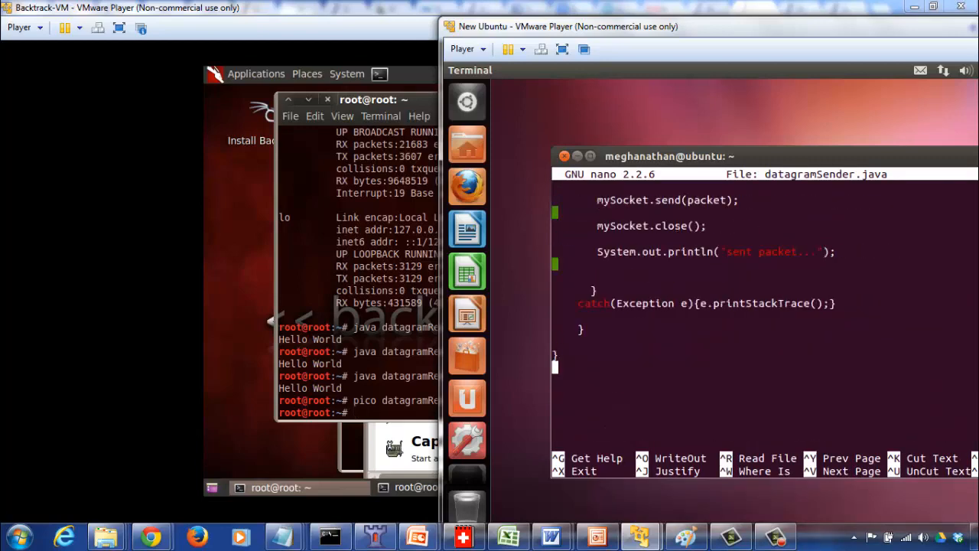
key(ctrl+x)
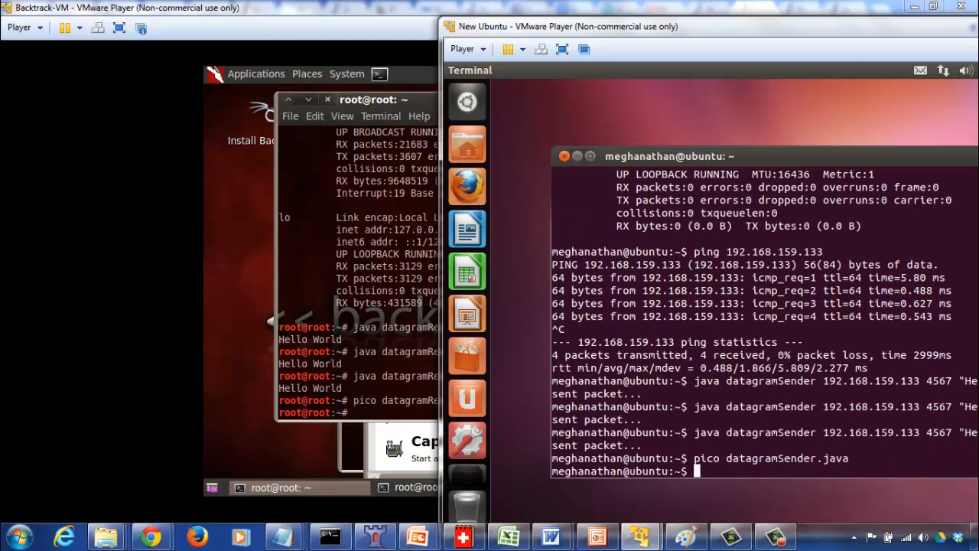
Compile datagramSender.java with javac in the Ubuntu terminal.
text(javac datag)
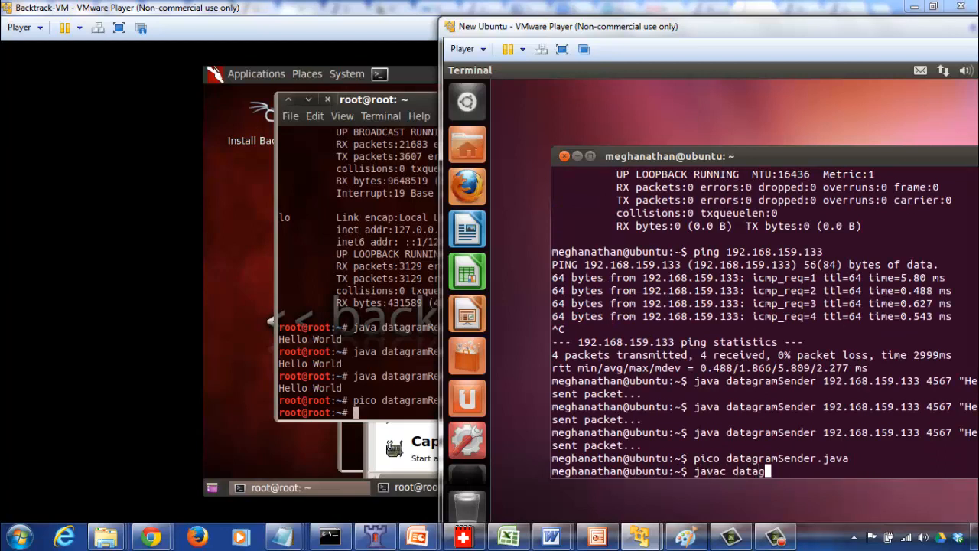
text(ramSender.java)
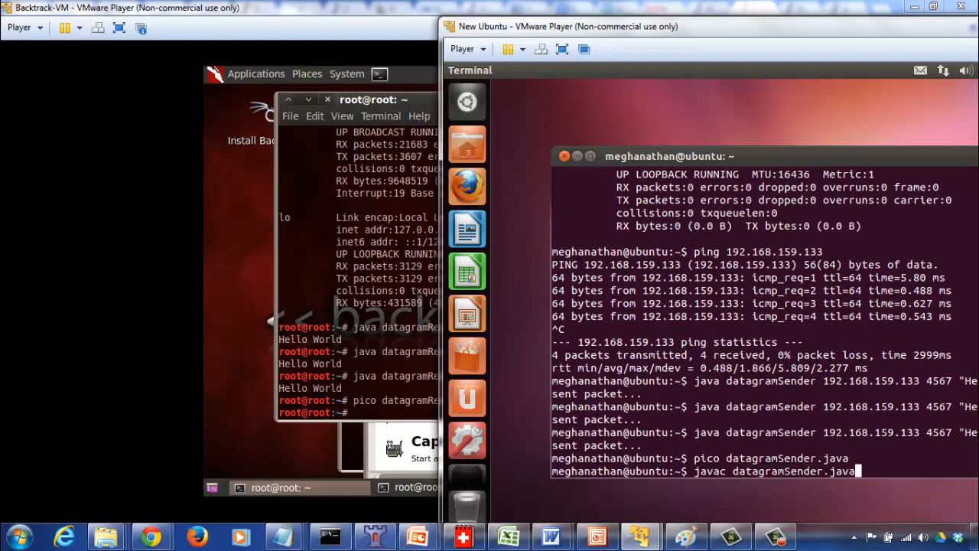
key(Return)
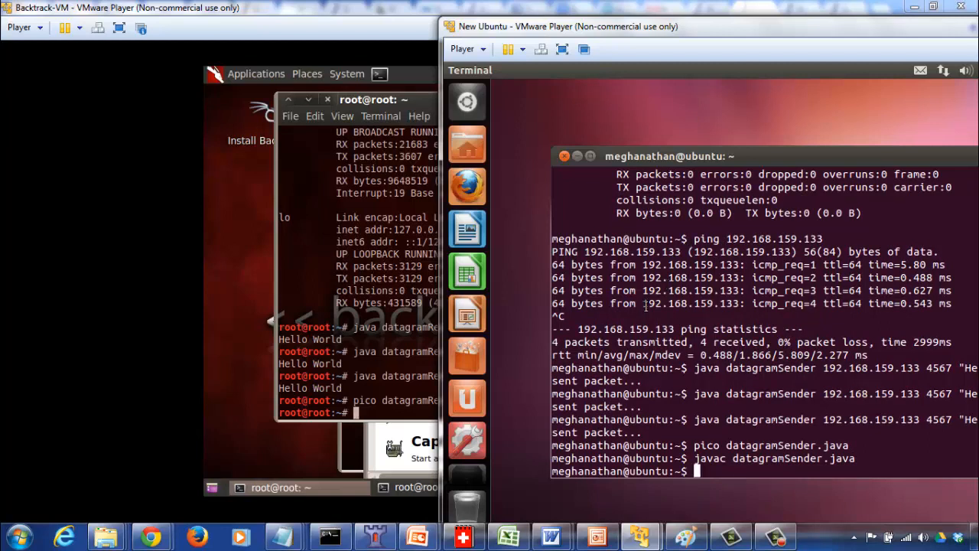
Run ifconfig on the Ubuntu VM and highlight the IP address of its eth0 interface.
text(ifconfig)
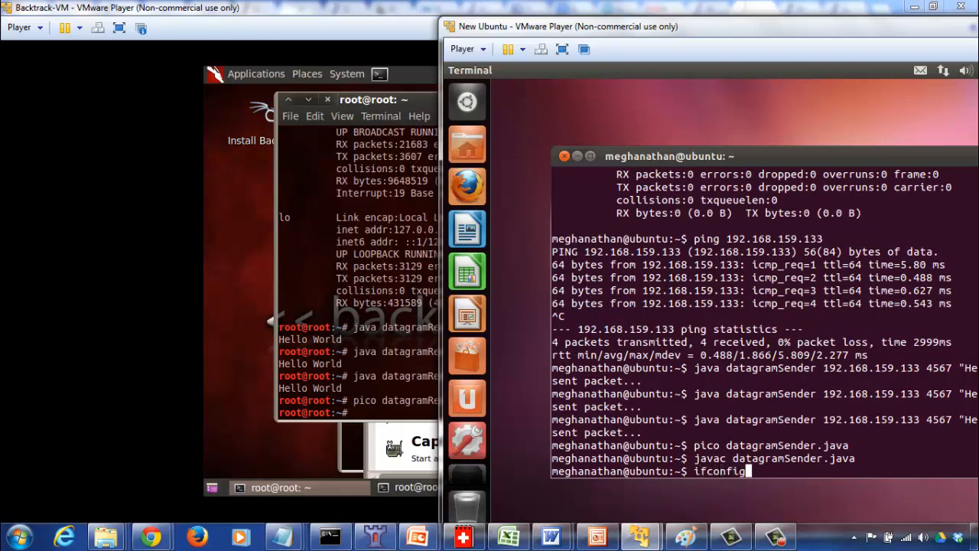
key(Return)
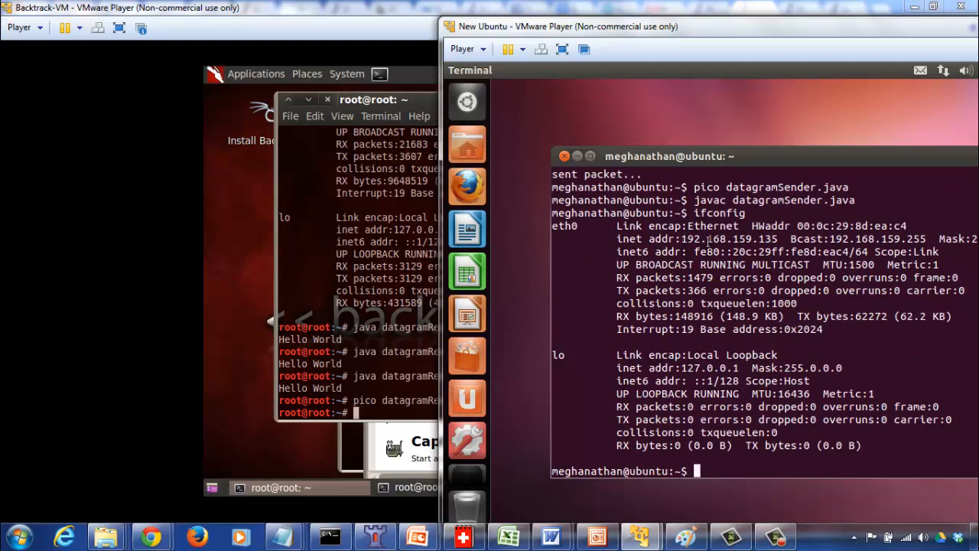
drag(682, 238, 780, 239)
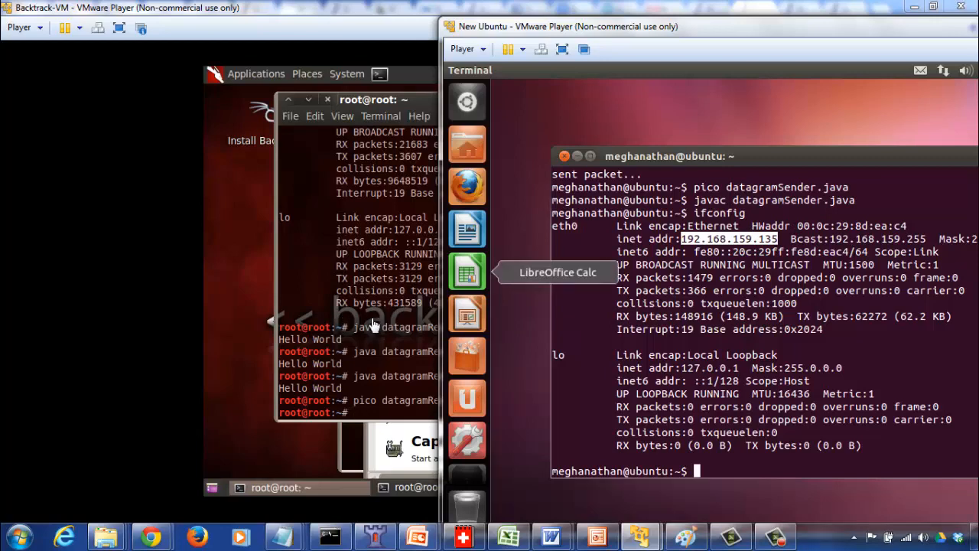
Compile datagramReceiver.java with javac in the Backtrack VM terminal.
click(371, 316)
text(javac d)
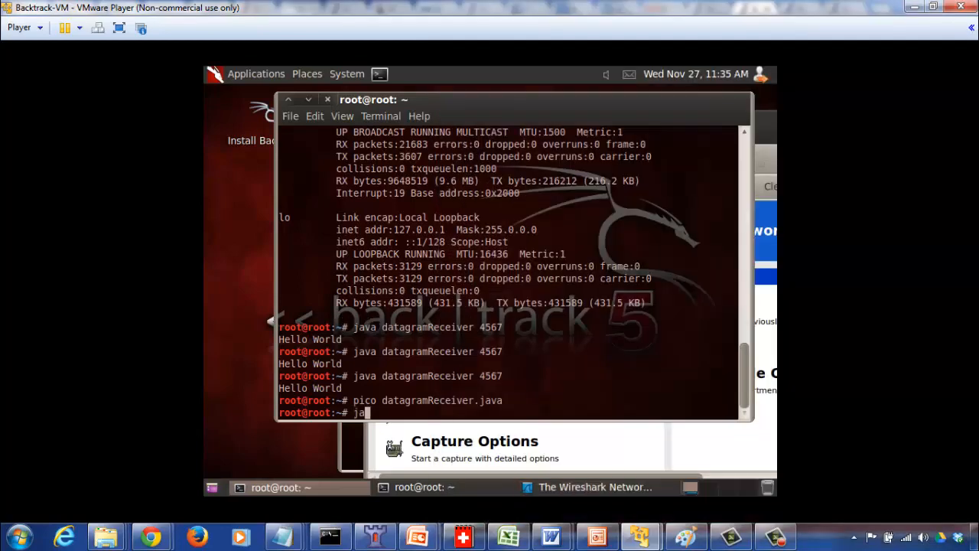
text(atagramRecei)
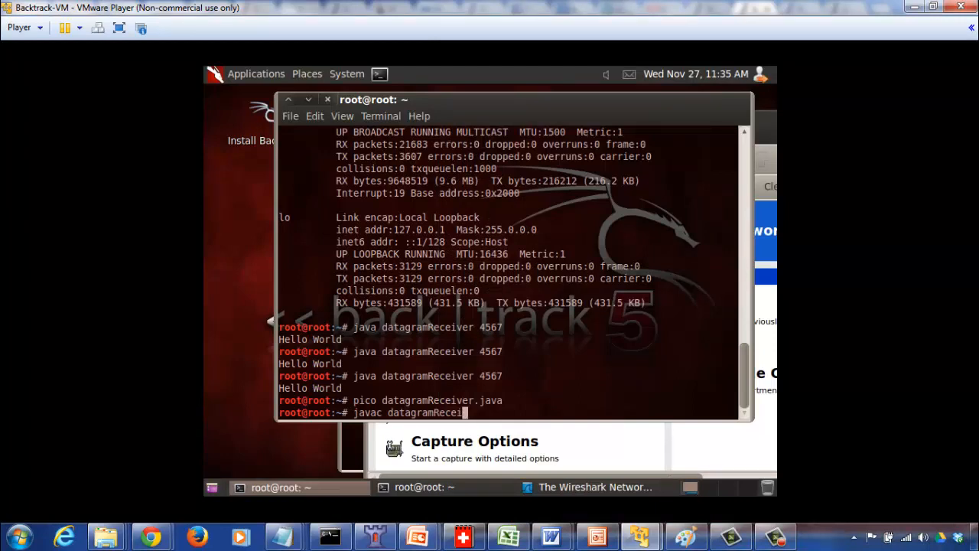
text(ver.java)
key(Return)
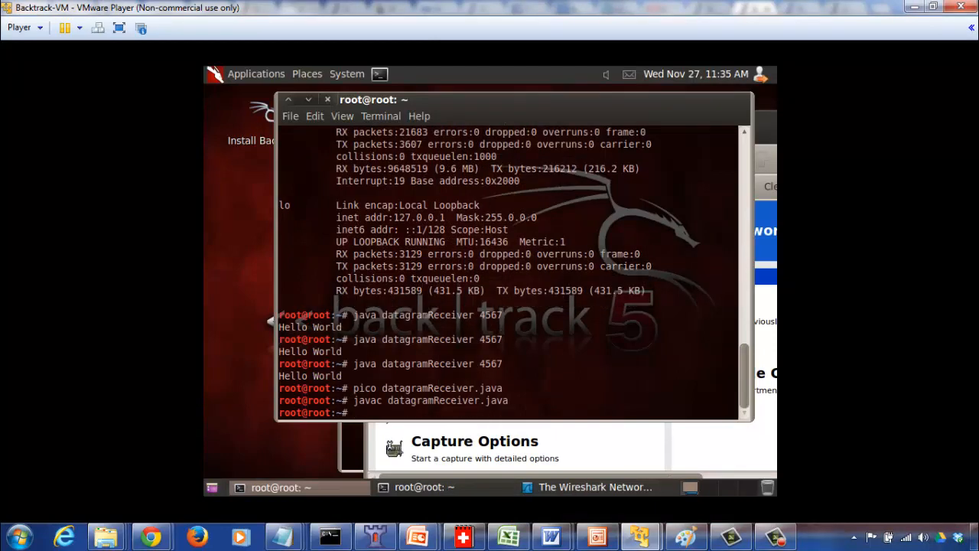
Run ifconfig on the Backtrack VM to show its network addresses and reposition the terminal window.
text(ifconfig)
key(Return)
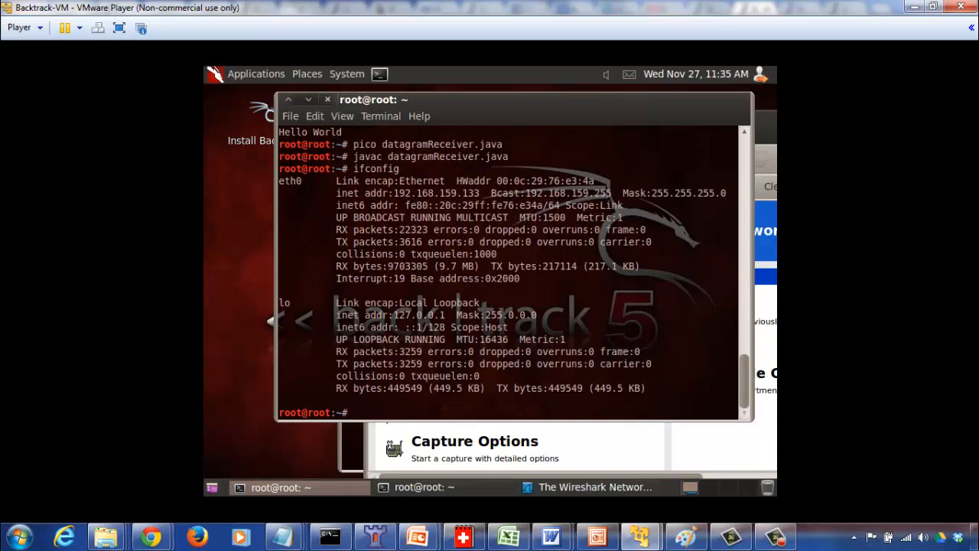
drag(336, 266, 448, 239)
click(453, 197)
drag(452, 104, 381, 122)
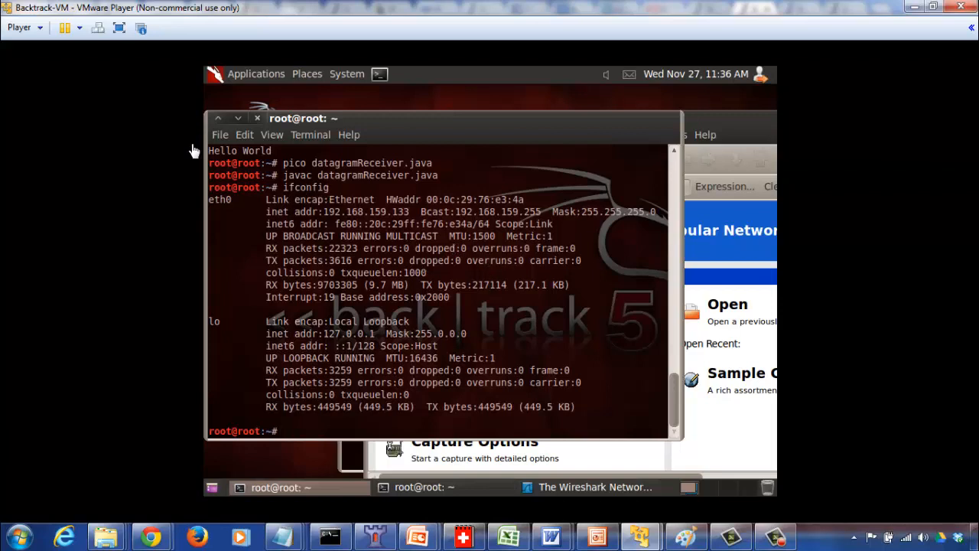
Check the Network Adapter connection type in the Backtrack virtual machine settings and close them without changes.
click(40, 28)
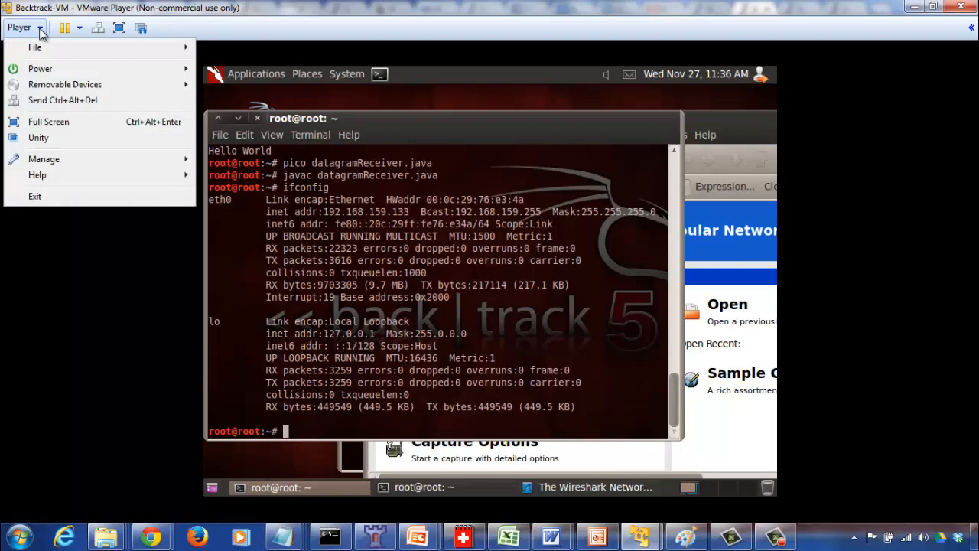
mouse_move(113, 159)
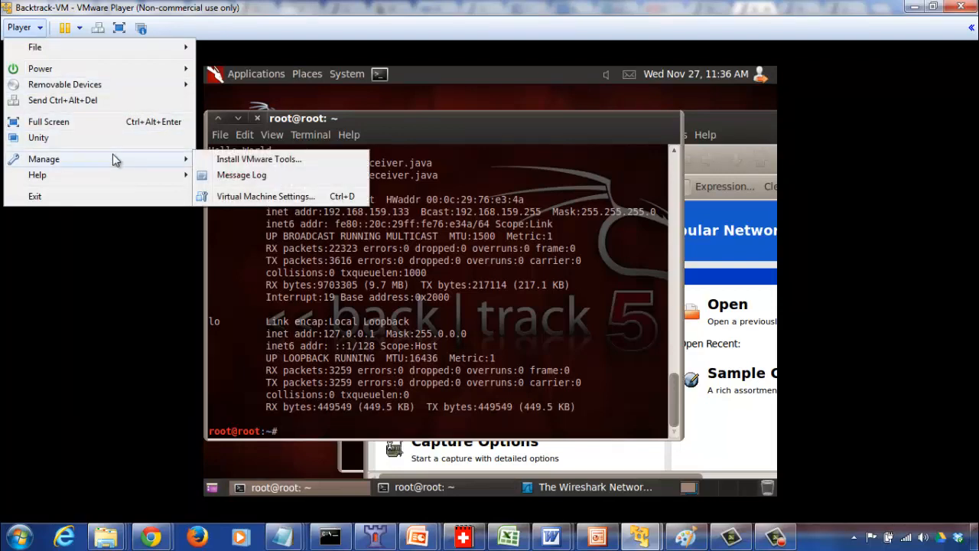
click(238, 196)
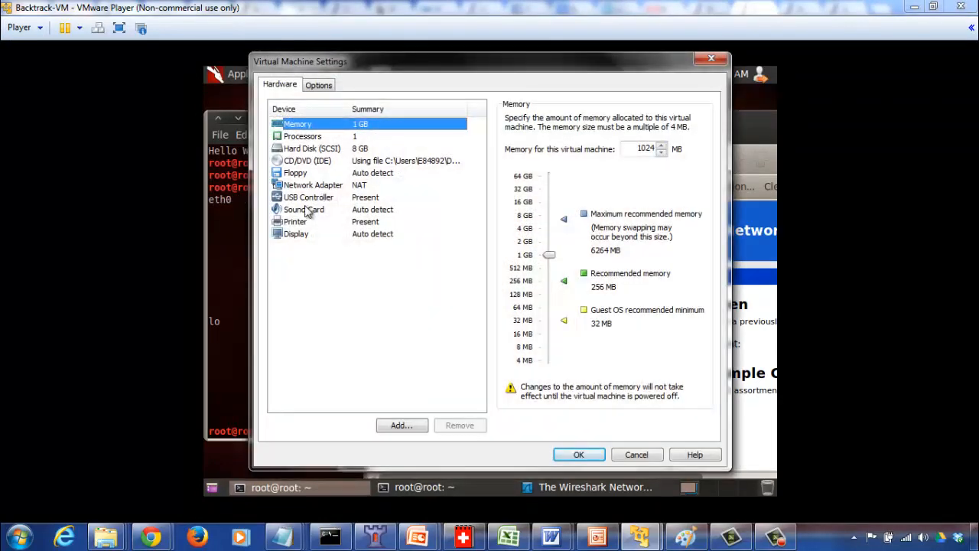
click(304, 187)
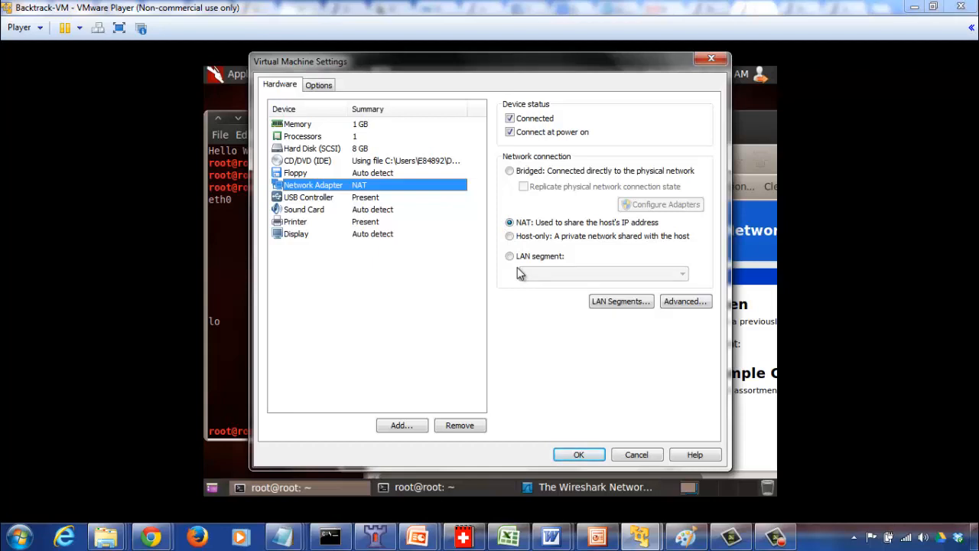
click(626, 456)
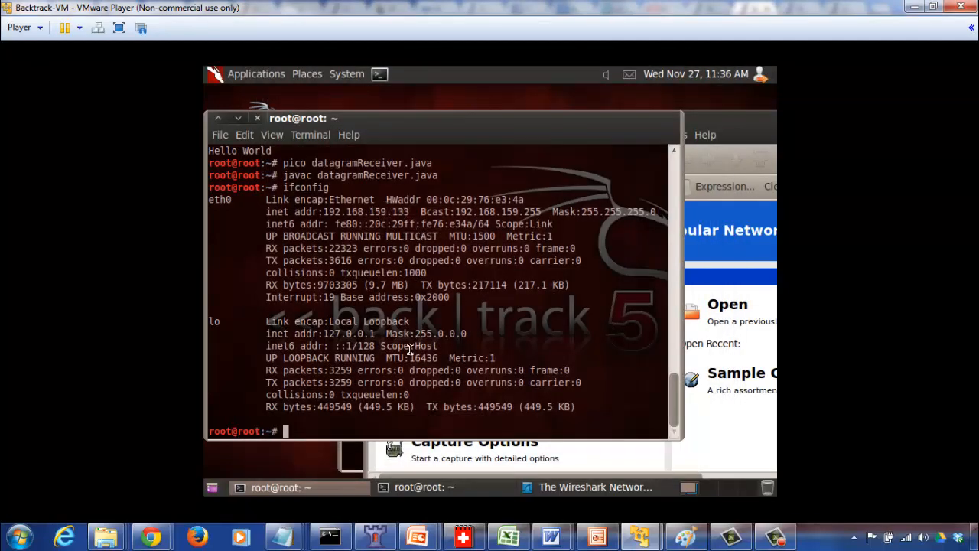
click(421, 487)
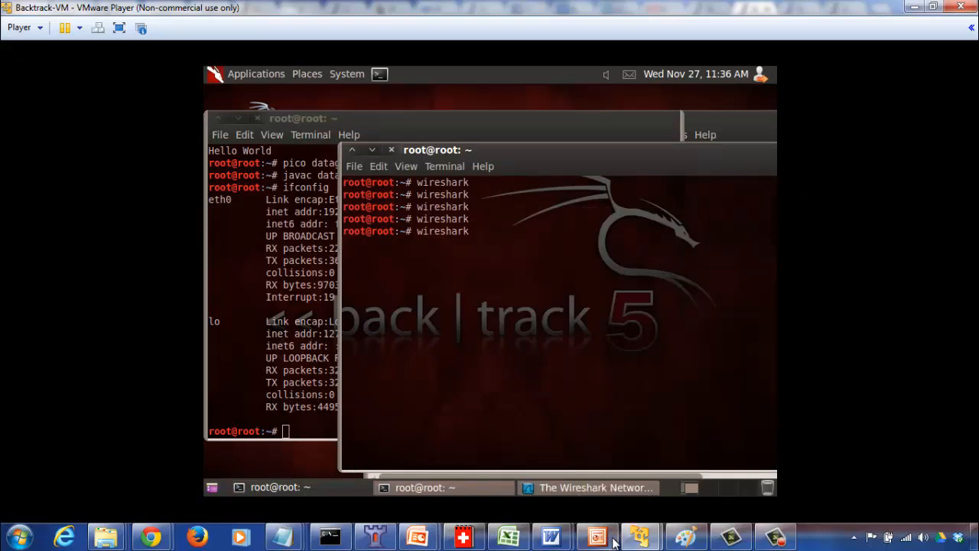
mouse_move(640, 536)
click(708, 462)
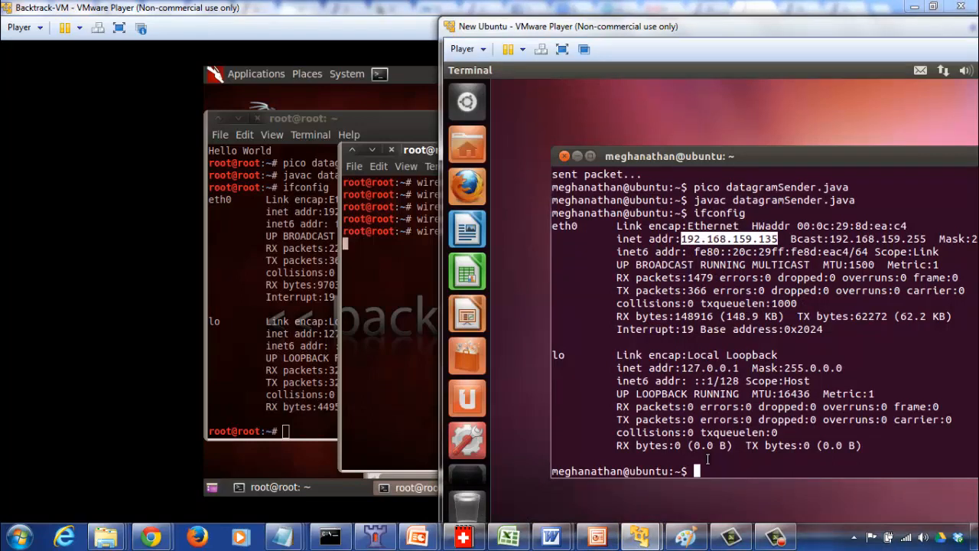
click(722, 316)
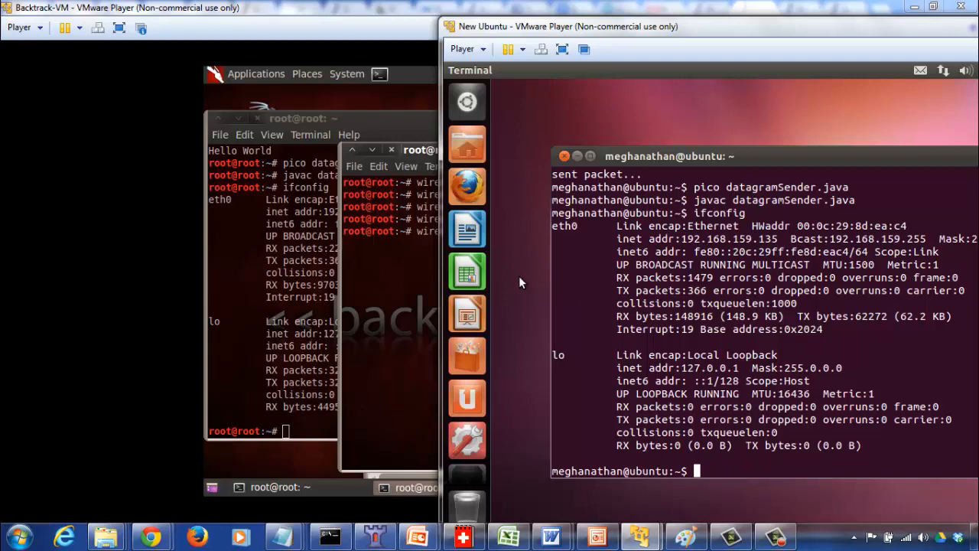
click(285, 315)
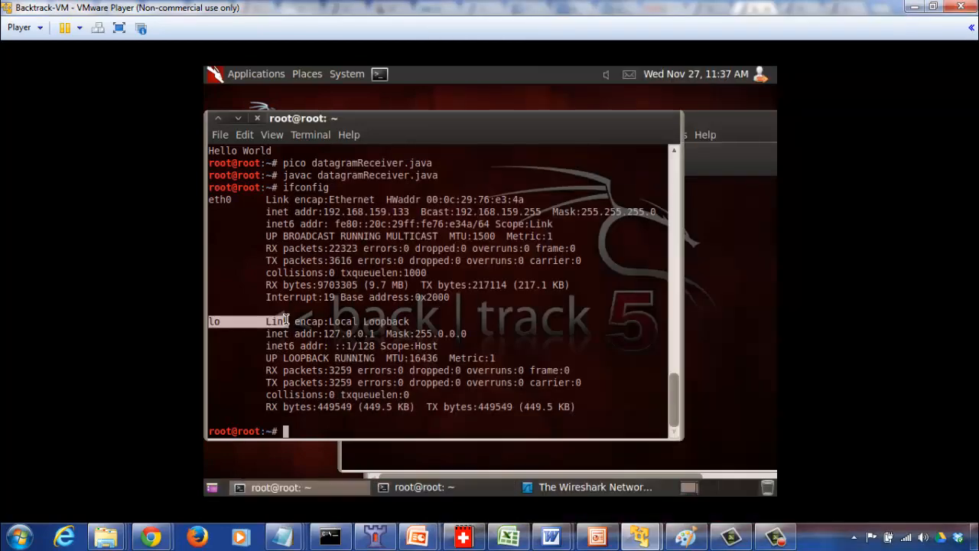
drag(285, 320, 324, 316)
click(324, 316)
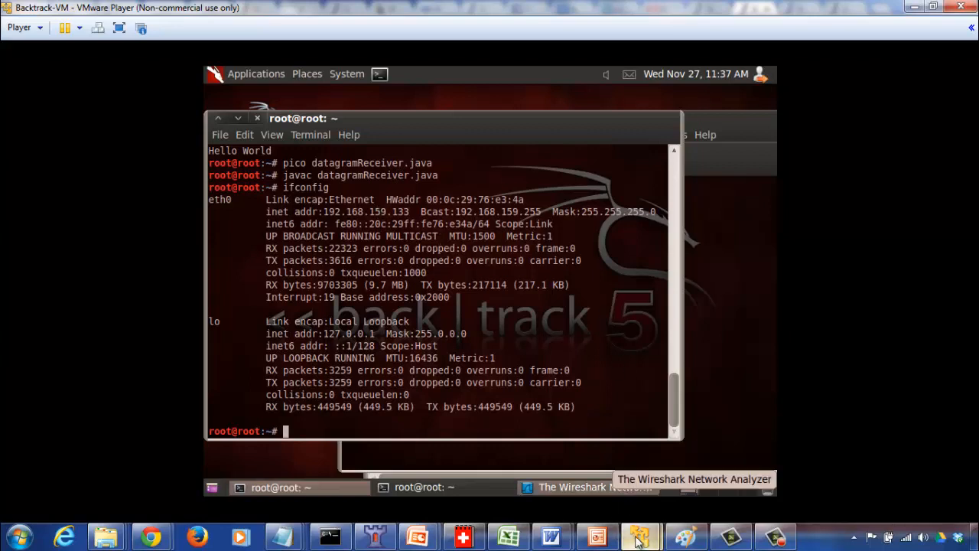
Ping the Backtrack VM at 192.168.159.133 from the Ubuntu terminal and stop the ping after several replies.
mouse_move(639, 539)
click(684, 471)
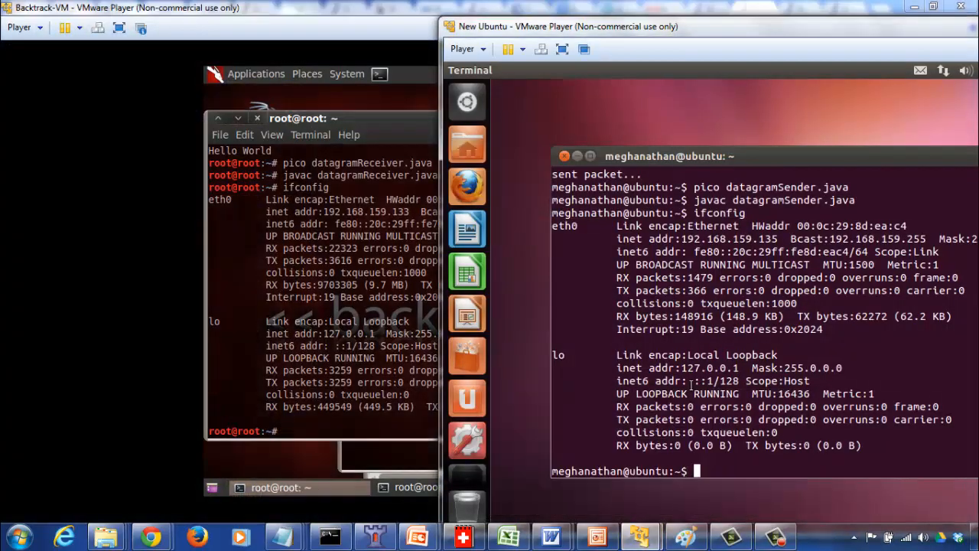
text(ping)
text(192.168.159.)
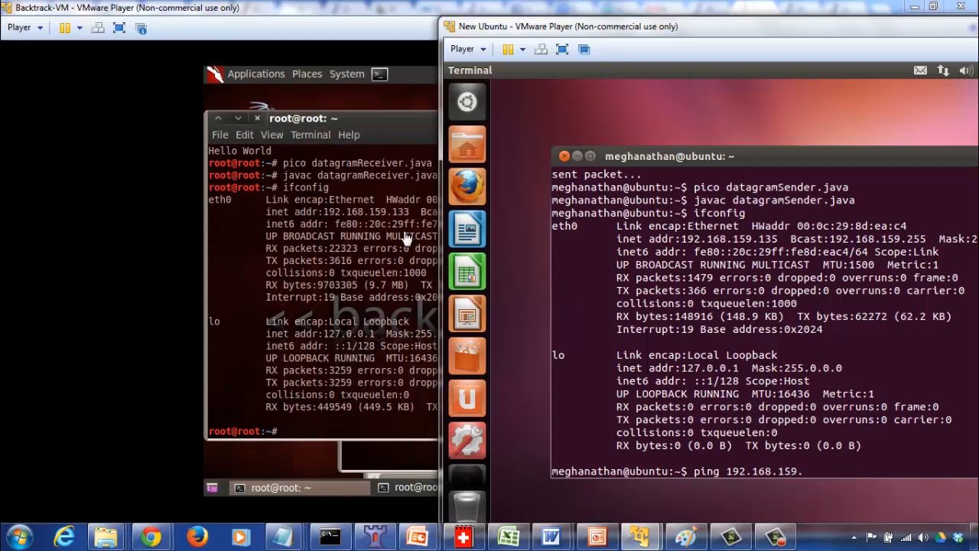
text(133)
key(Return)
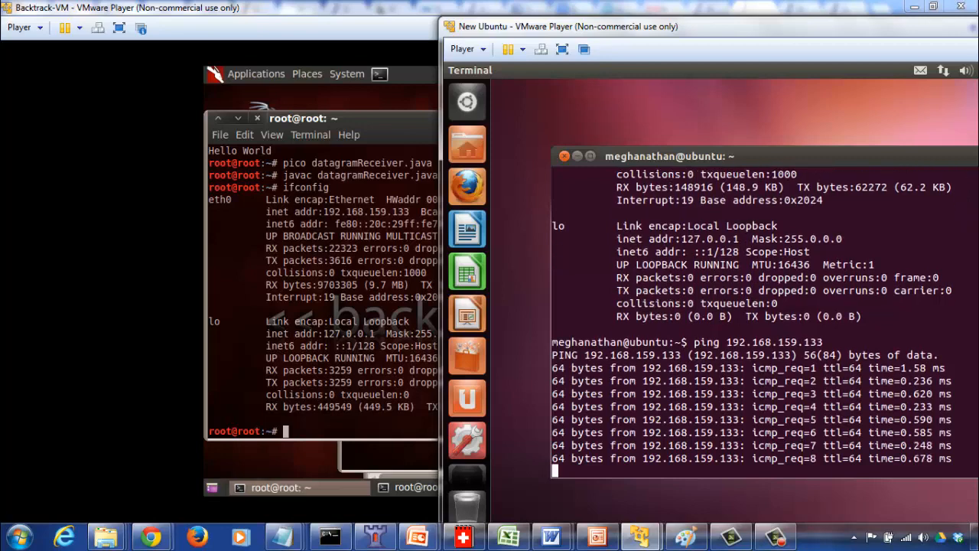
key(ctrl+c)
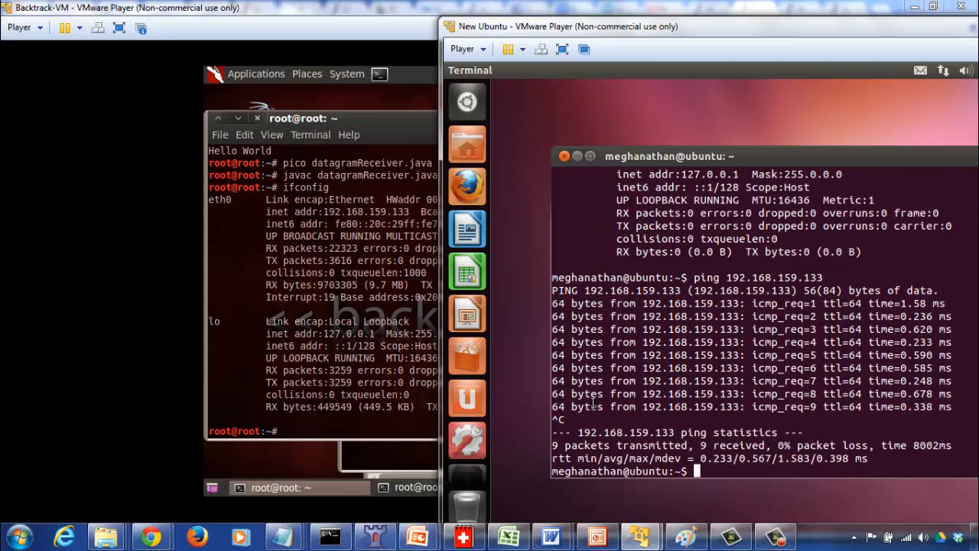
Try to ping the Ubuntu VM at 192.168.159.135 from the Backtrack terminal.
click(352, 382)
text(ping)
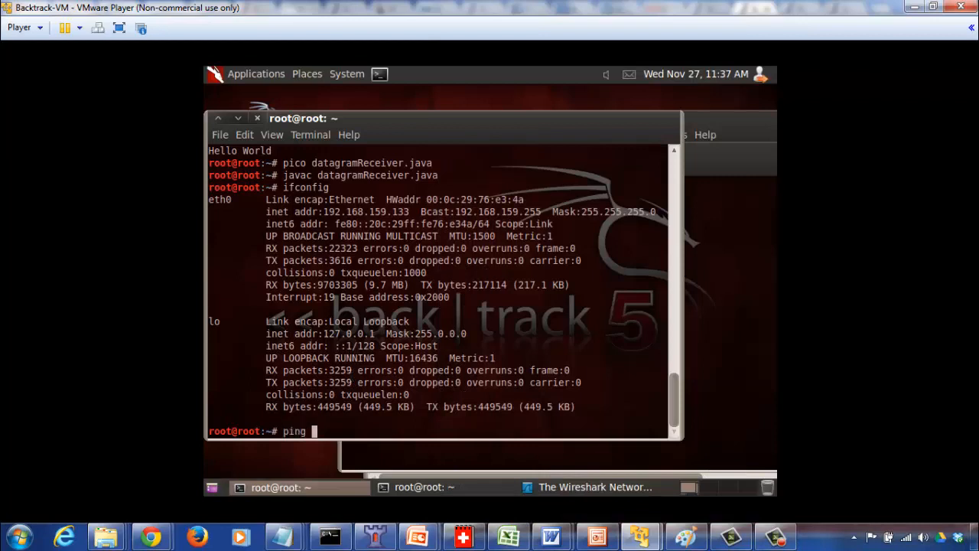
key(Up)
text(~)
key(BackSpace)
key(BackSpace)
key(BackSpace)
key(BackSpace)
key(BackSpace)
key(BackSpace)
key(BackSpace)
key(BackSpace)
text(pint 192.168.159.135)
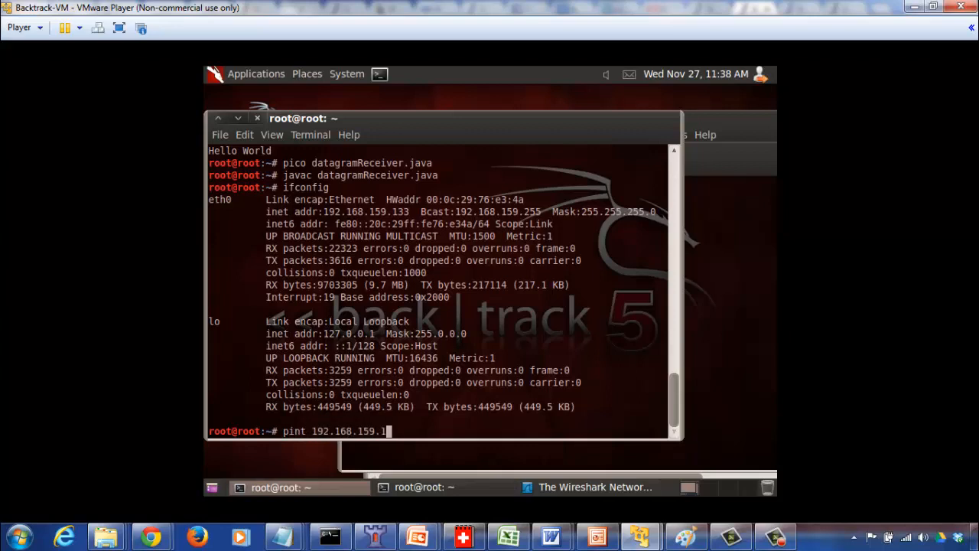
key(Return)
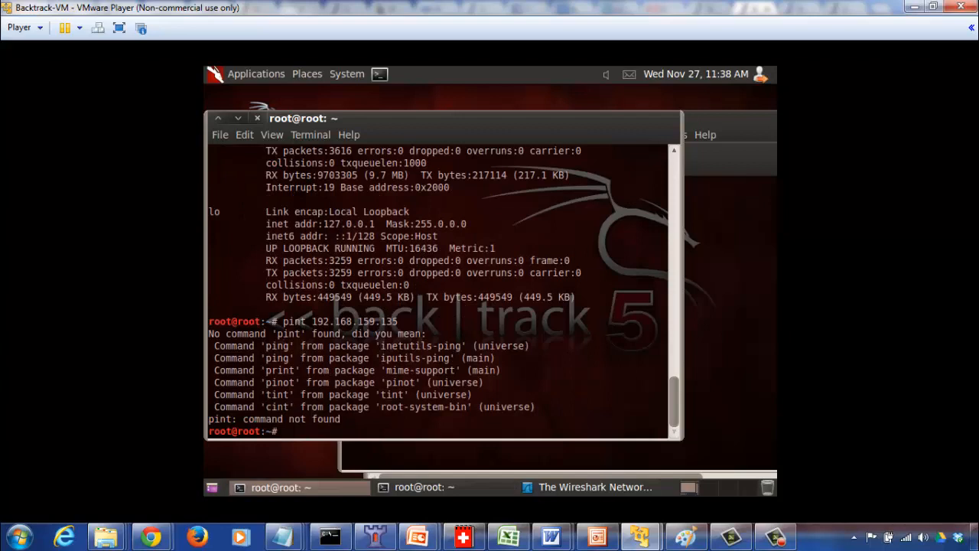
Correct the mistyped "pint" command to ping 192.168.159.135, run it, and stop it after a few replies.
key(Up)
key(Left)
key(Left)
key(Left)
key(Left)
key(Left)
key(Left)
key(Left)
key(Left)
key(Left)
key(Left)
key(Left)
key(Left)
key(Left)
key(Left)
key(Left)
key(Left)
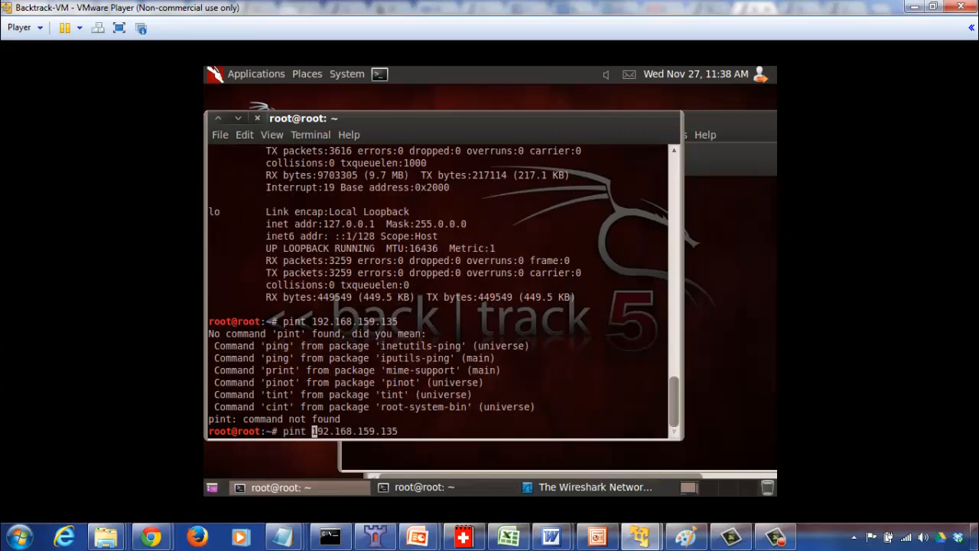
key(BackSpace)
text(g)
key(Return)
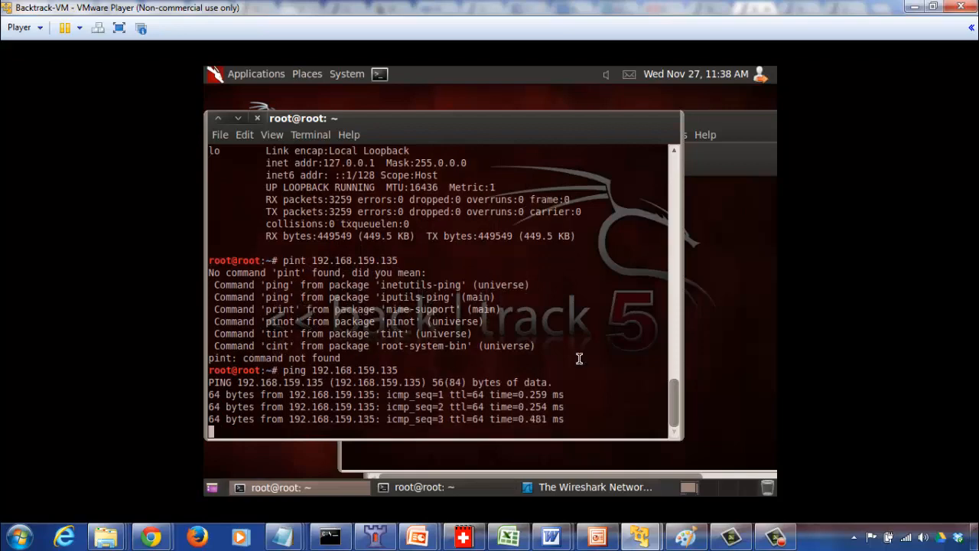
key(ctrl+c)
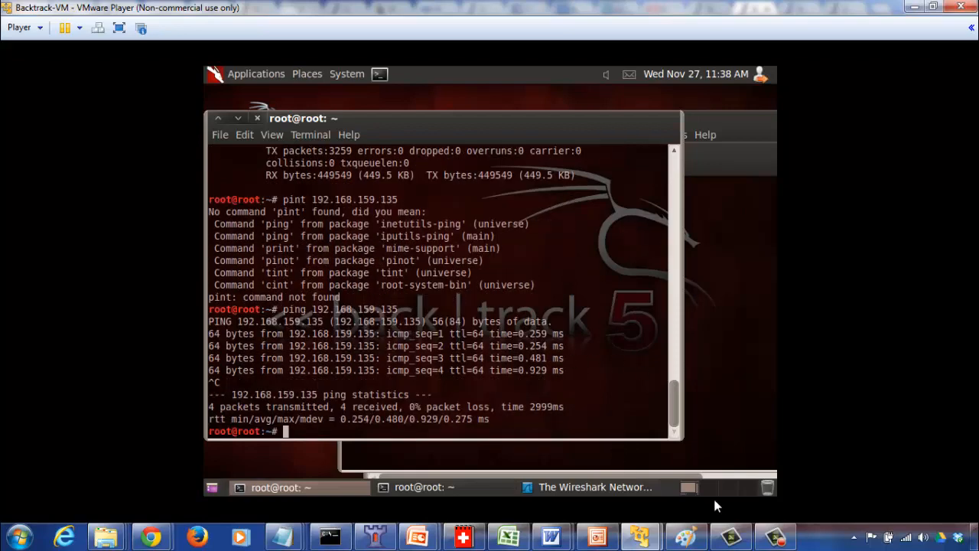
Start datagramReceiver with java on port 4567 in the Backtrack VM terminal.
mouse_move(639, 535)
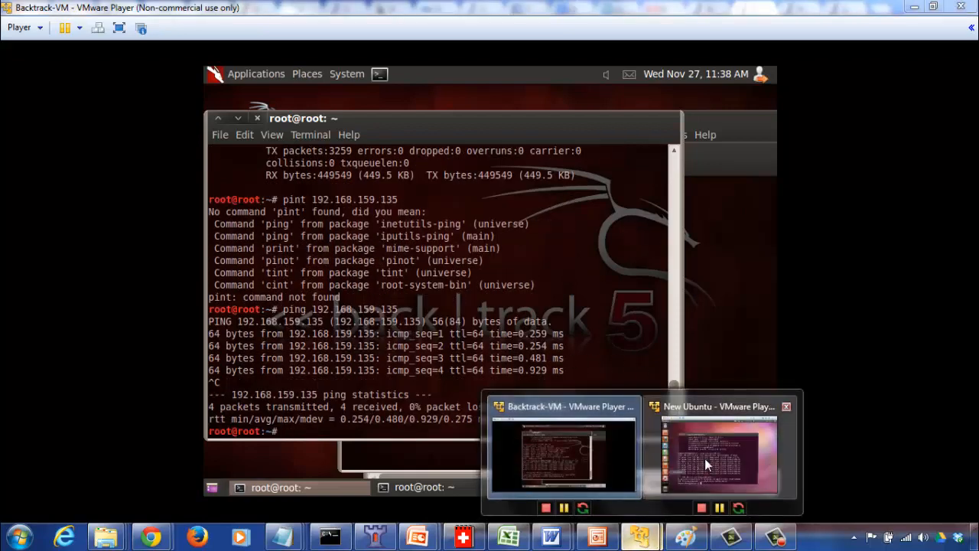
click(705, 458)
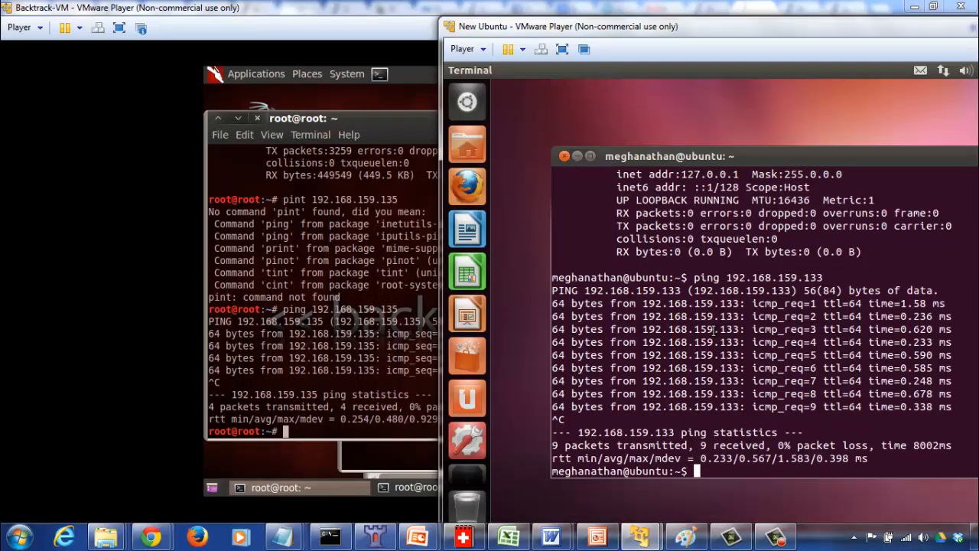
click(274, 334)
text(java data)
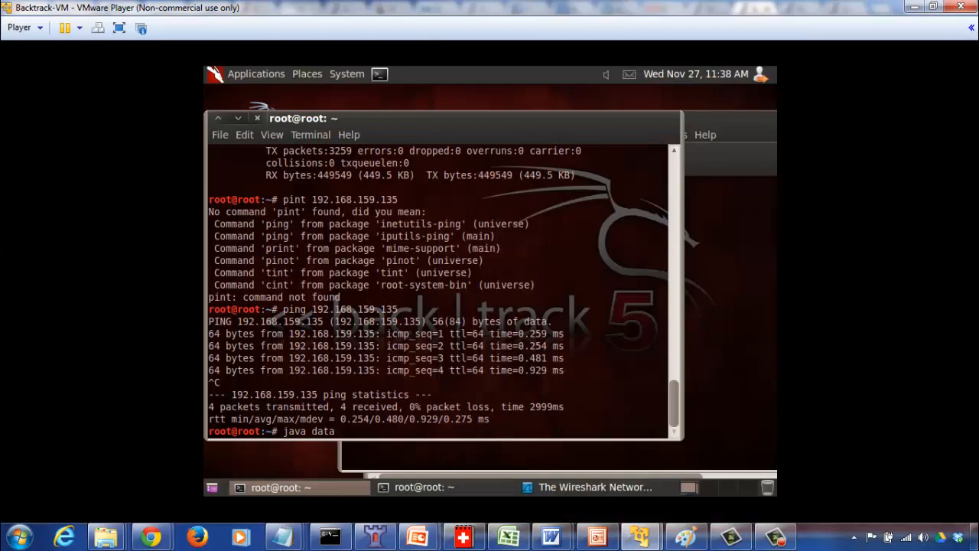
text(gramReceiver 1)
text(4567)
key(Return)
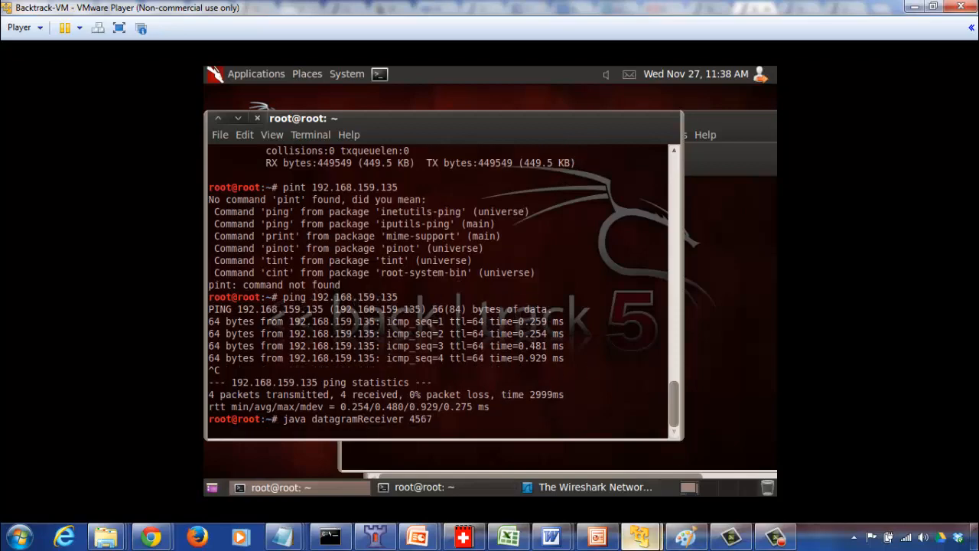
Switch to the Ubuntu VM and enter, without running it, the terminal command java datagramSender "192.168.159.133".
mouse_move(640, 535)
click(703, 461)
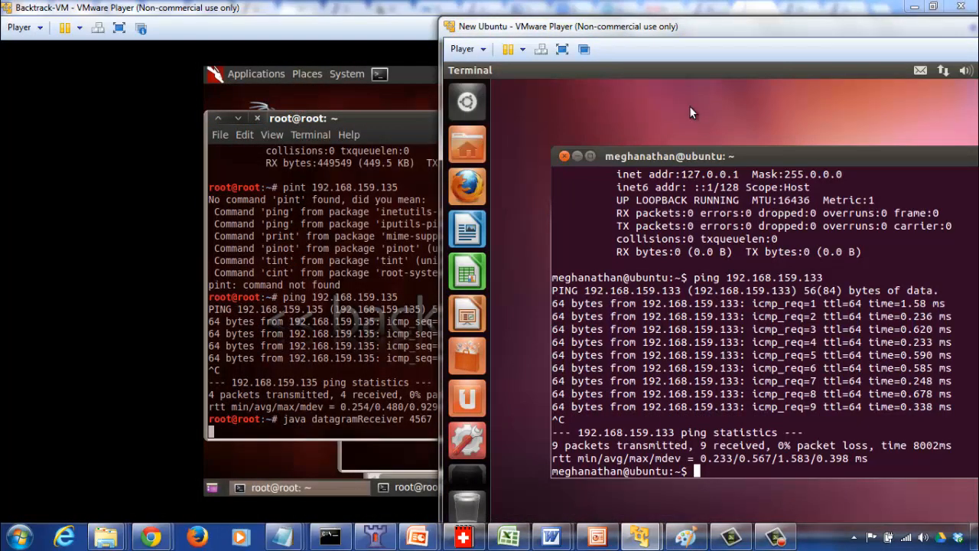
drag(648, 31, 579, 31)
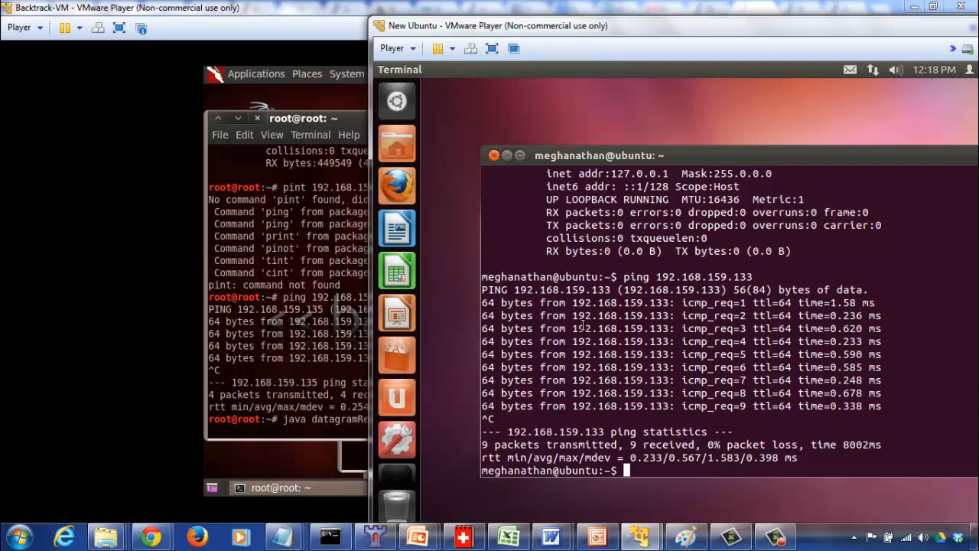
text(java datag)
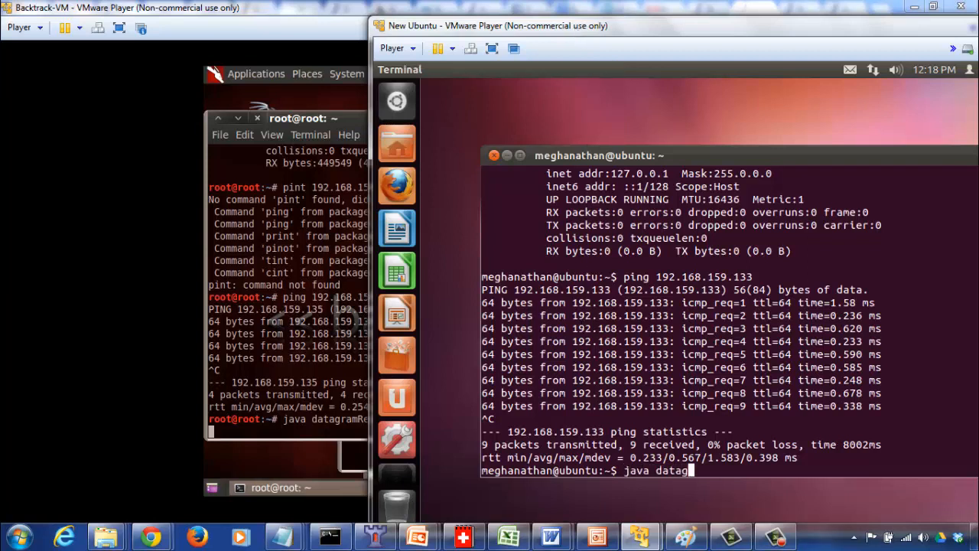
text(ramSender "192.1)
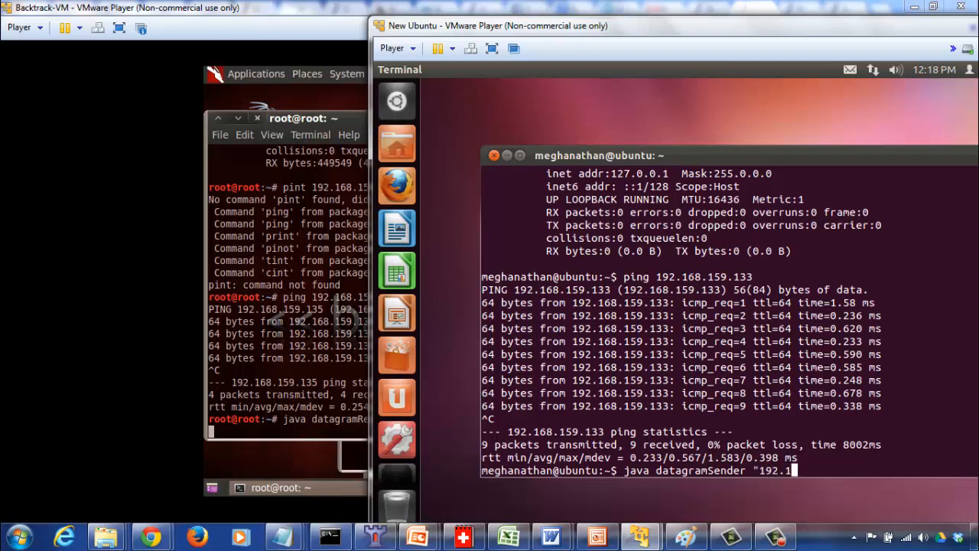
text(68.159.133)
Check the Backtrack VM's eth0 IP address in its earlier ifconfig output and return to the Ubuntu VM.
click(334, 293)
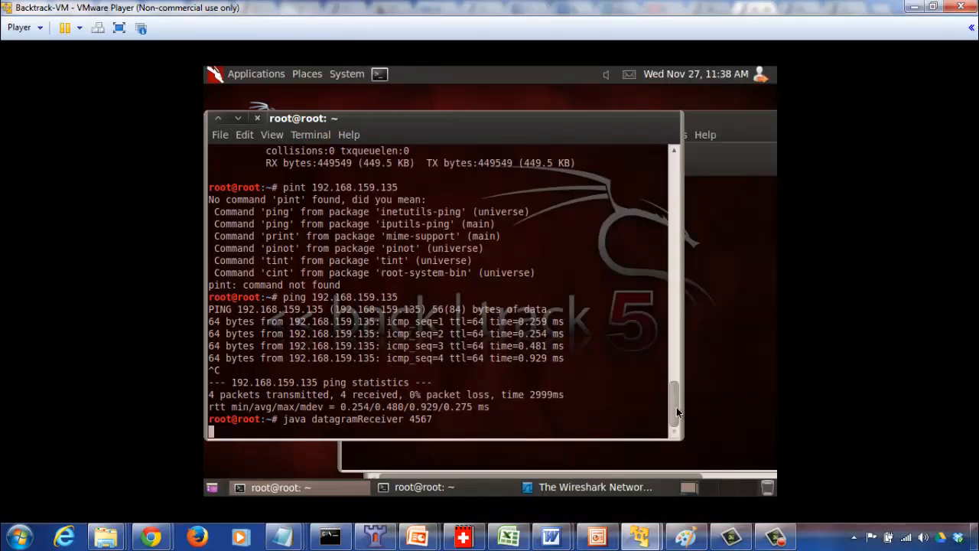
drag(676, 407, 675, 370)
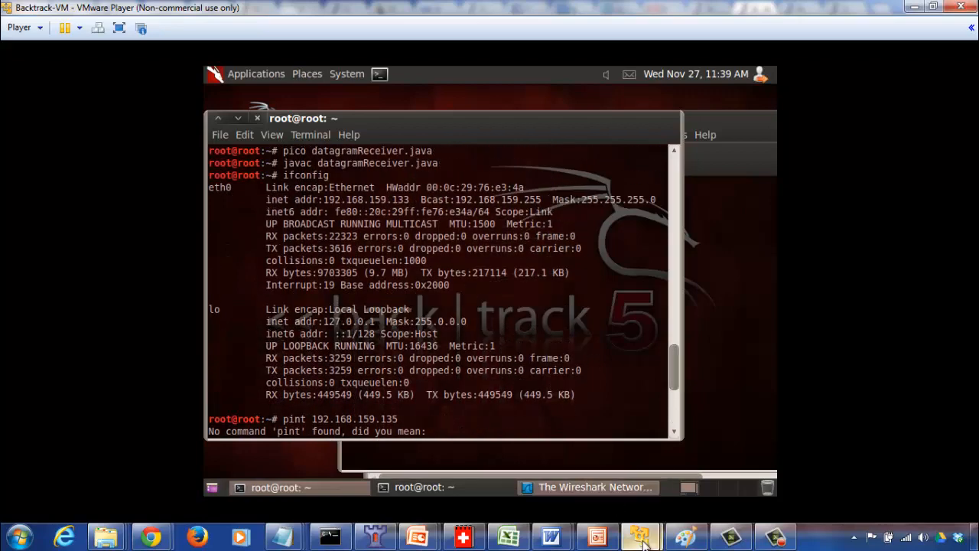
mouse_move(641, 539)
click(713, 480)
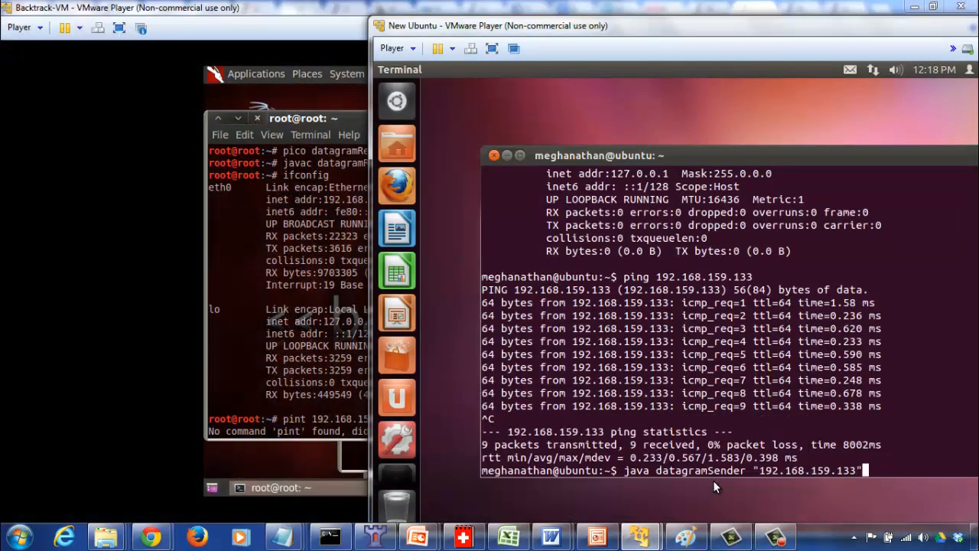
Complete the datagramSender command with port 4567 and the message "Hello World", and run it.
text(4567)
drag(621, 33, 475, 32)
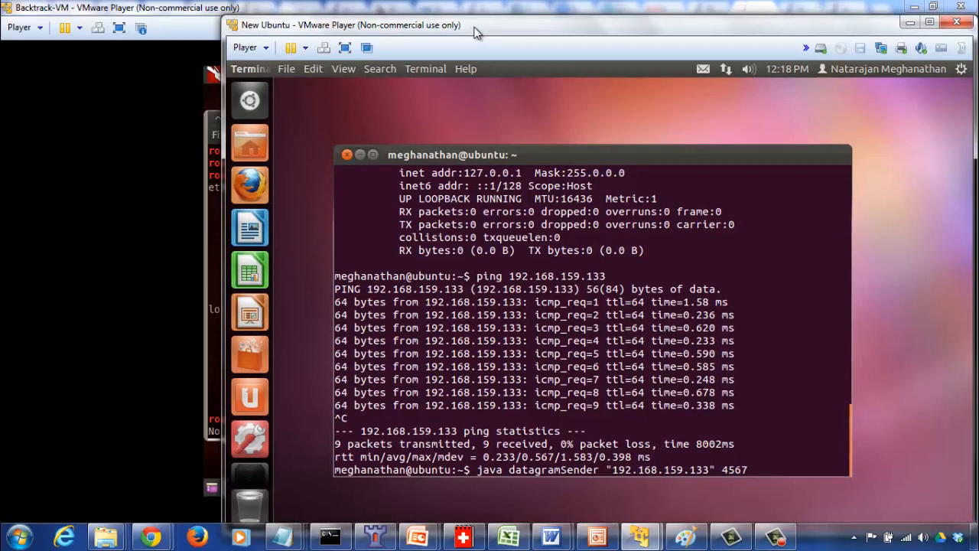
text(:)
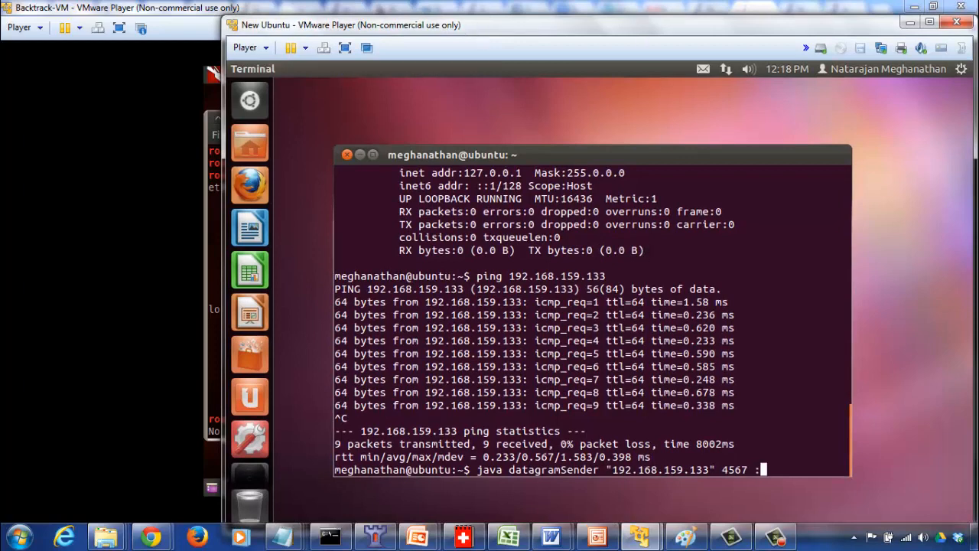
text("Helo)
key(BackSpace)
text(lo World")
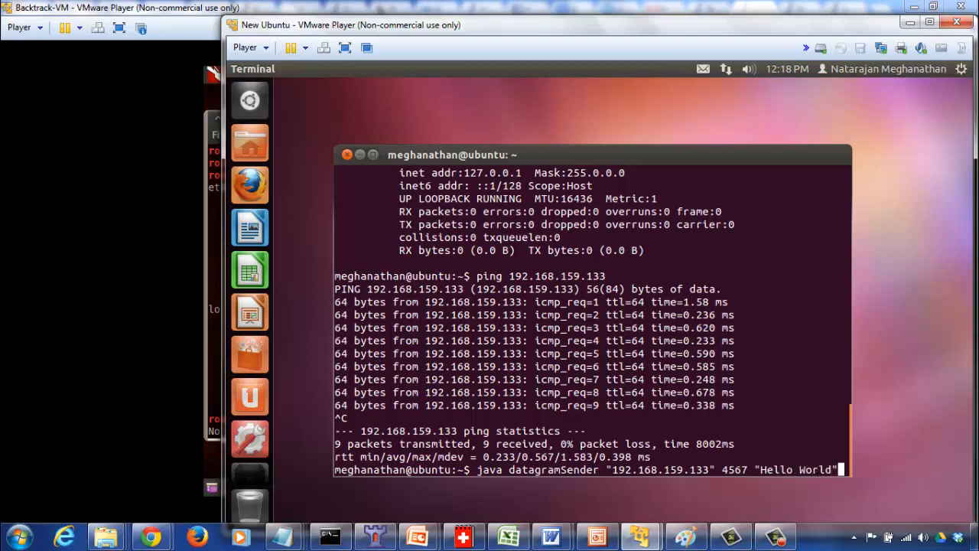
key(Return)
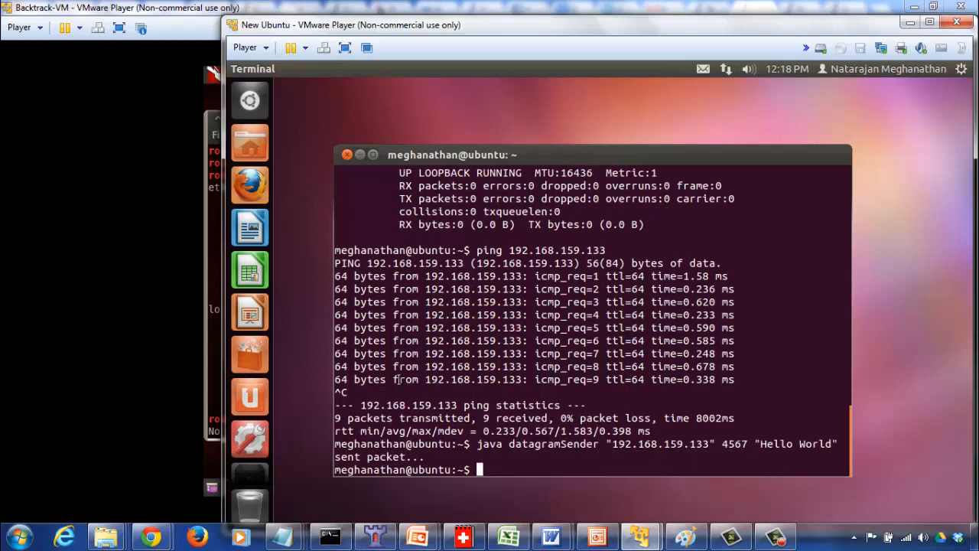
Check the datagramReceiver output in the Backtrack VM terminal and run ifconfig there.
click(214, 401)
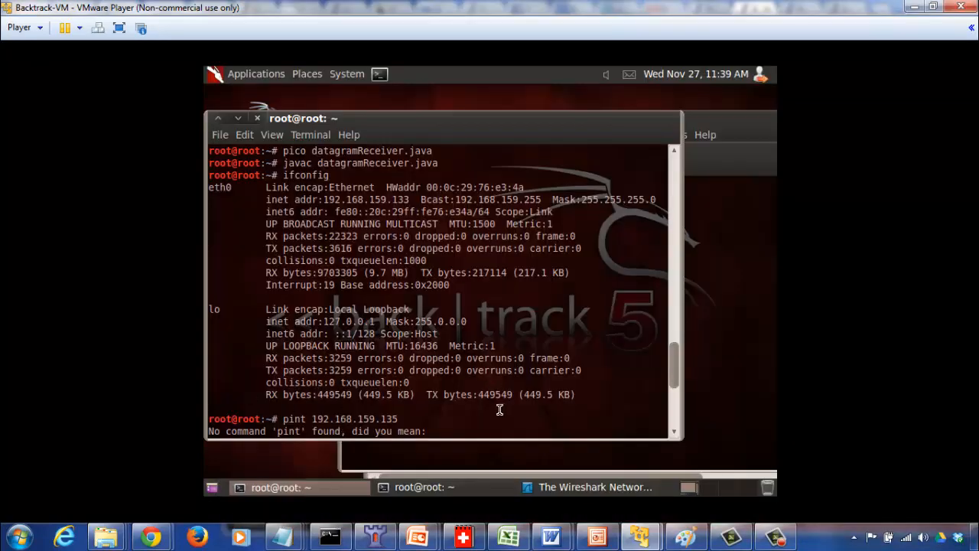
drag(675, 374, 674, 420)
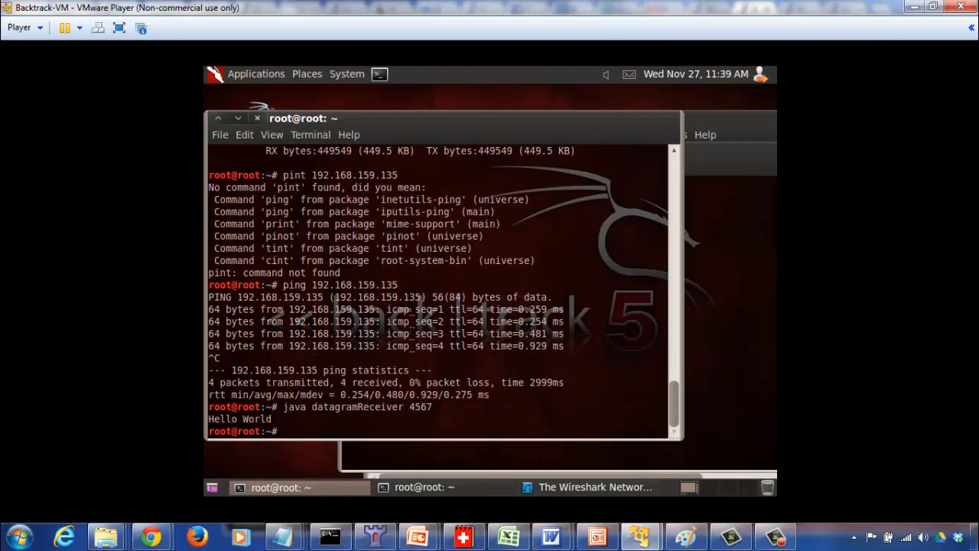
text(ifconfig)
key(Return)
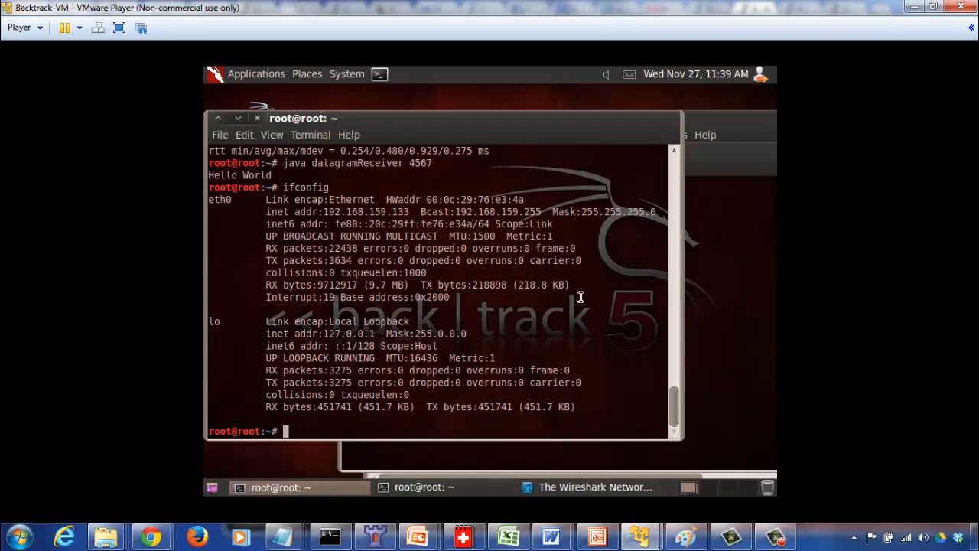
Run ifconfig in the Ubuntu VM terminal to view its network interfaces.
mouse_move(641, 536)
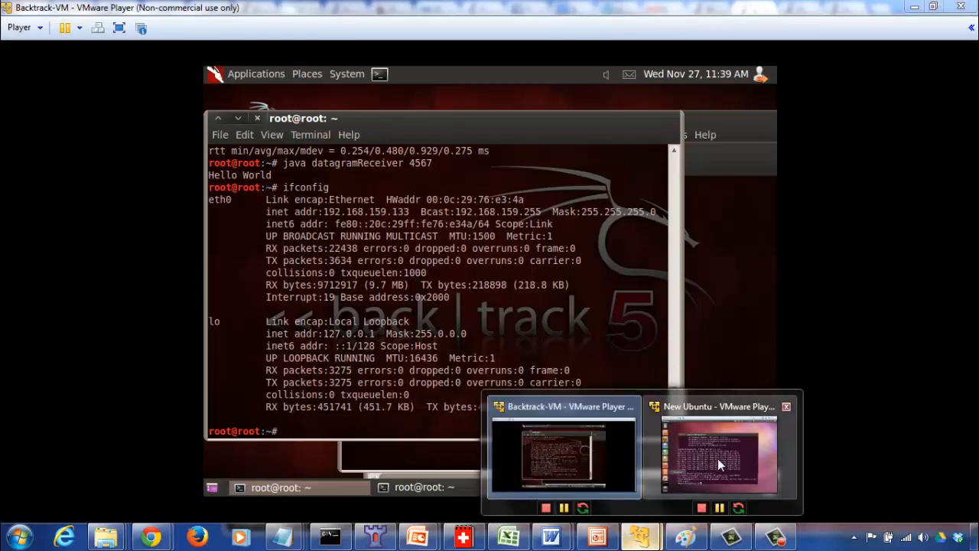
click(719, 471)
text(ifcong)
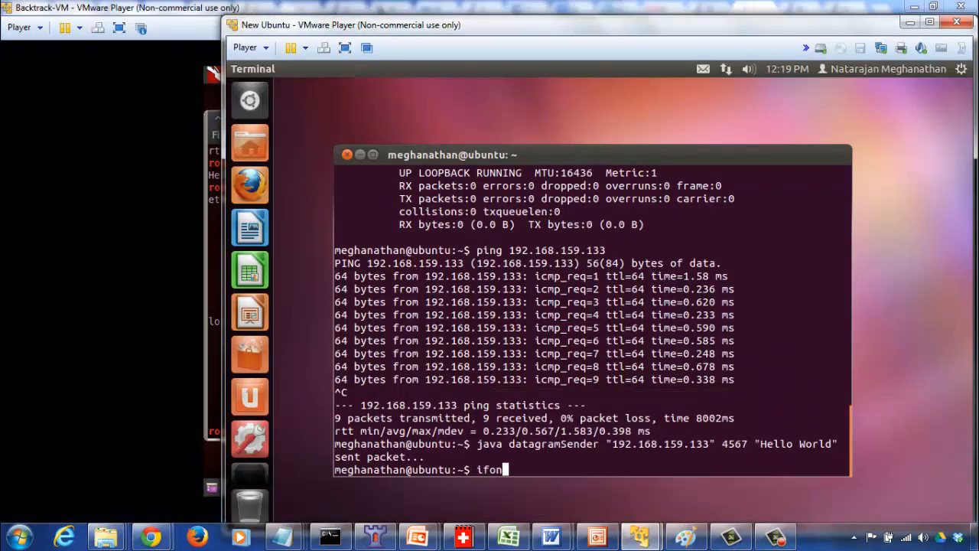
key(BackSpace)
key(BackSpace)
key(BackSpace)
key(BackSpace)
text(config)
key(Return)
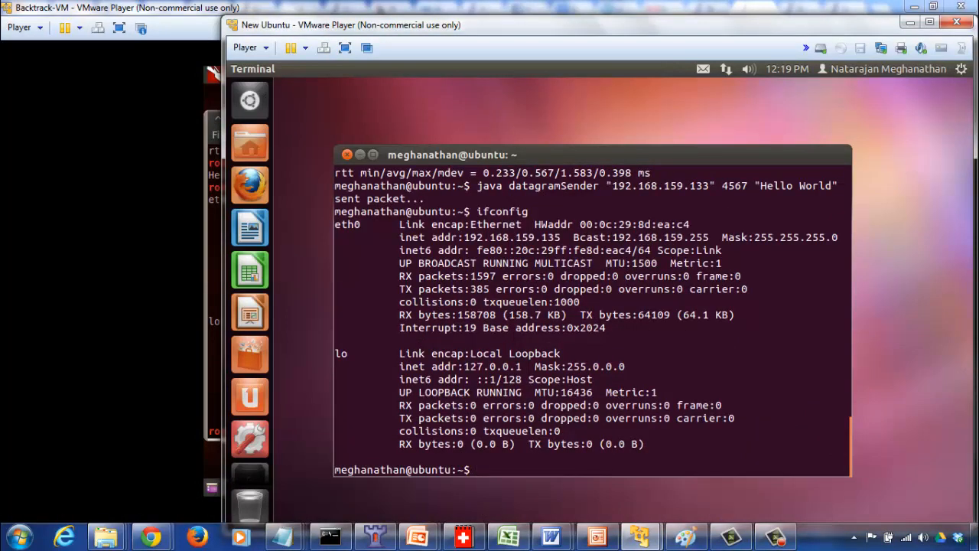
key(Up)
key(Up)
key(Up)
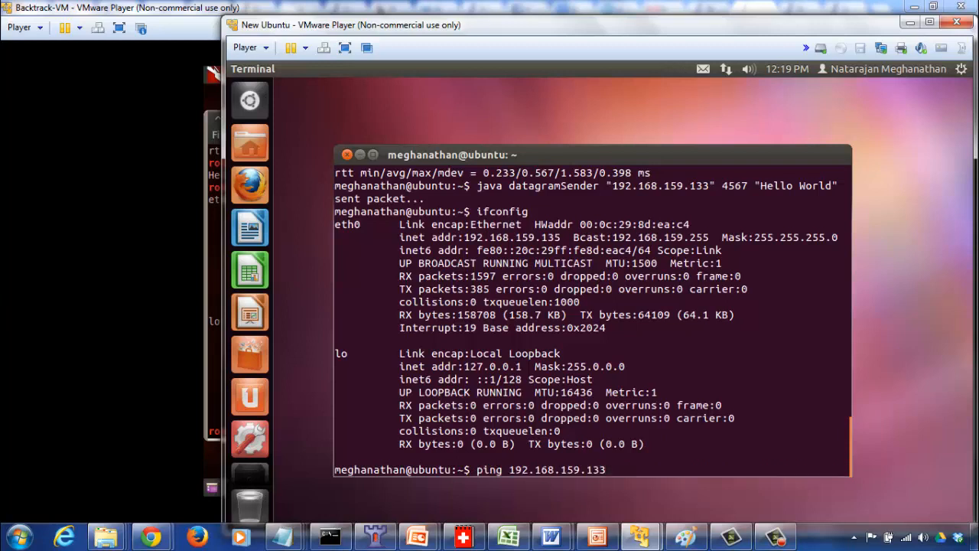
key(Up)
key(Up)
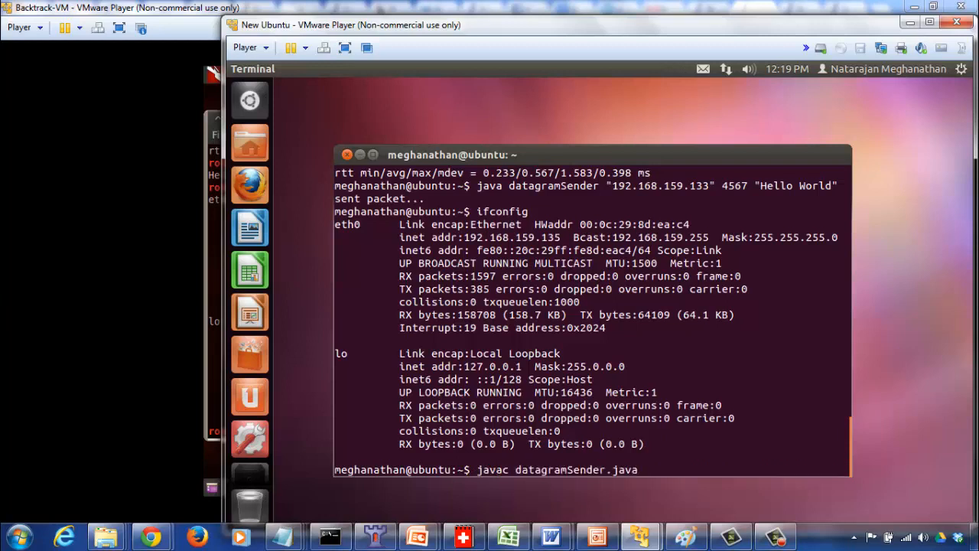
key(Up)
key(Up)
key(Up)
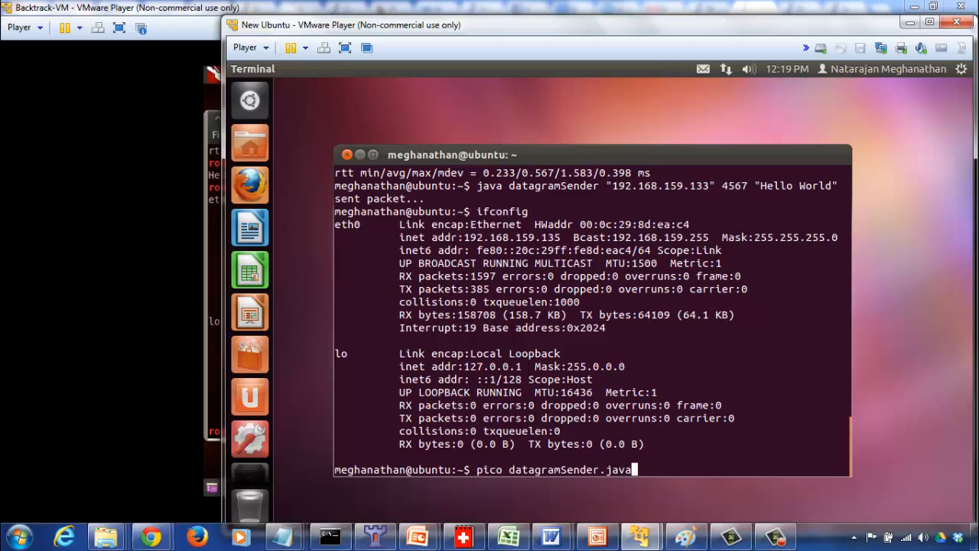
key(Up)
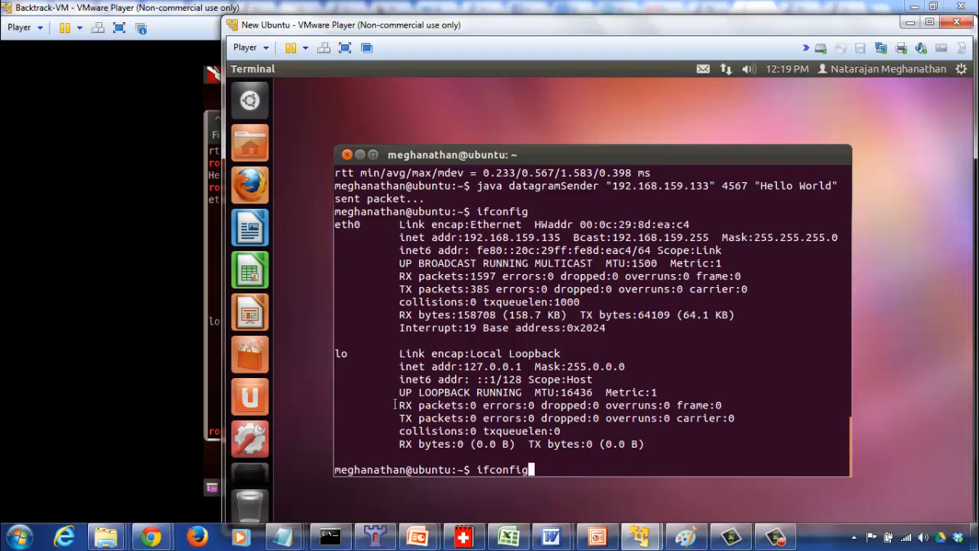
Restart java datagramReceiver on port 4567 in the Backtrack VM terminal.
click(205, 409)
key(Up)
key(Up)
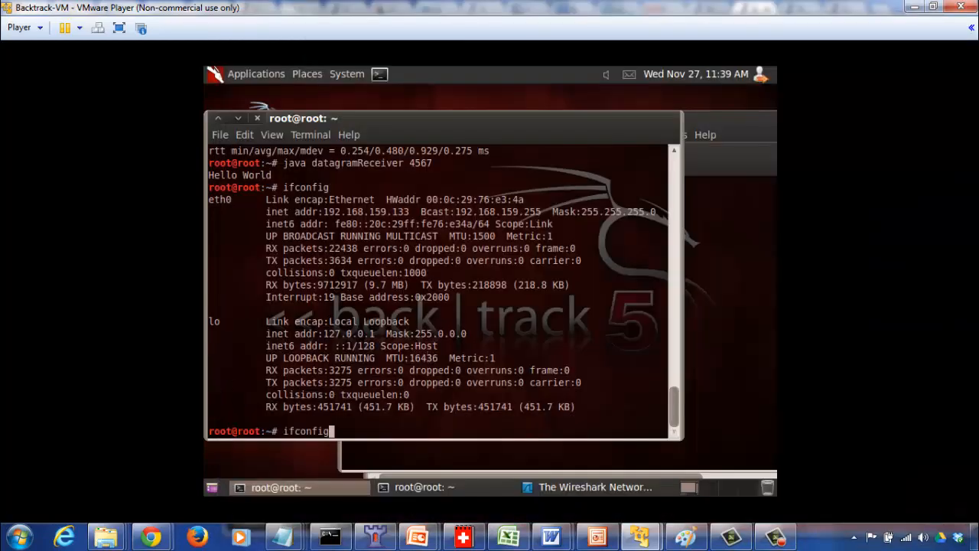
key(Return)
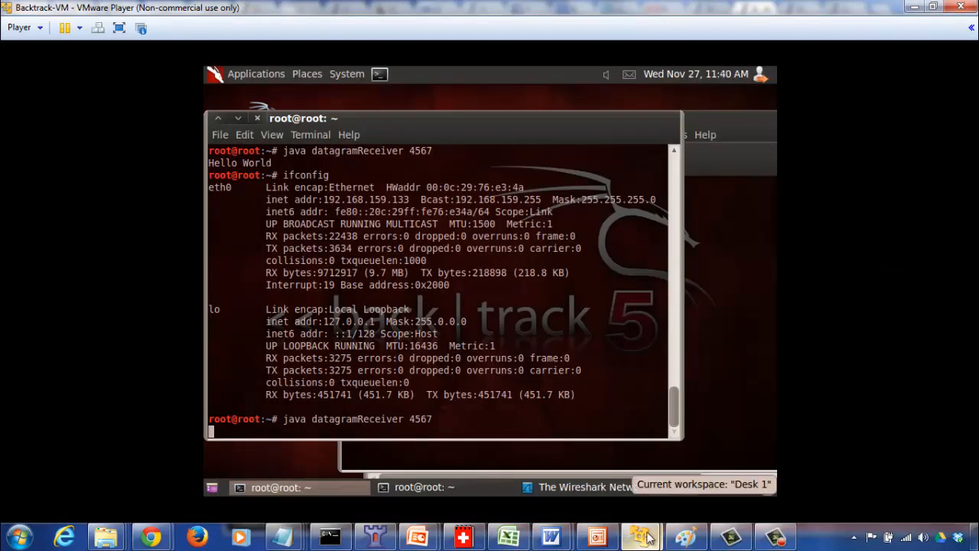
Bring Wireshark to the front in the Backtrack VM and start capturing on the eth0 interface.
mouse_move(639, 535)
click(732, 358)
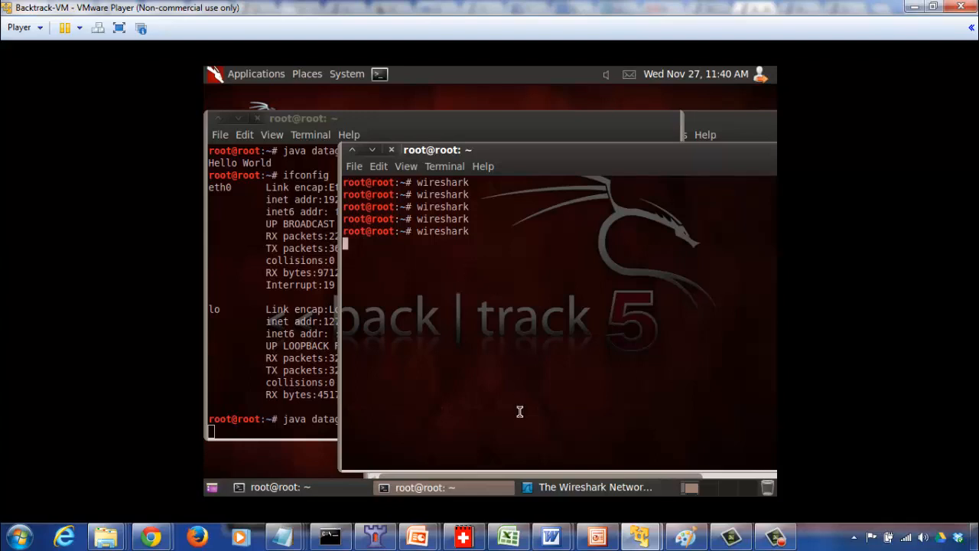
click(579, 491)
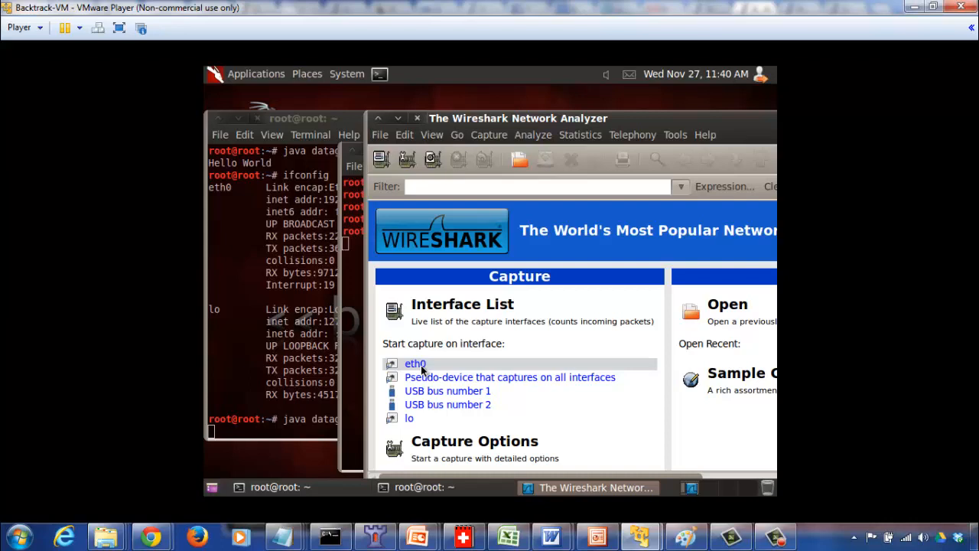
click(420, 367)
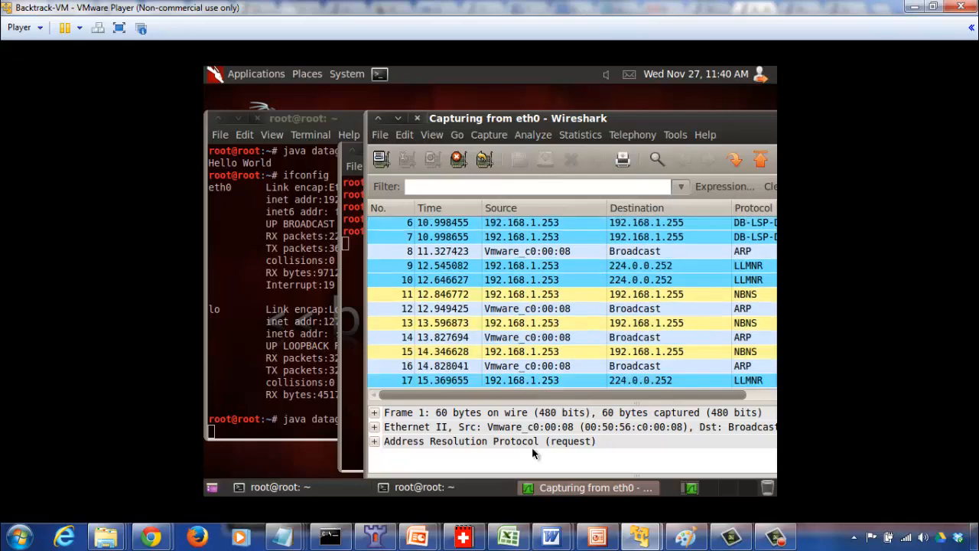
Rerun java datagramSender from the Ubuntu terminal to send "Hello World" to 192.168.159.133 on port 4567.
mouse_move(647, 540)
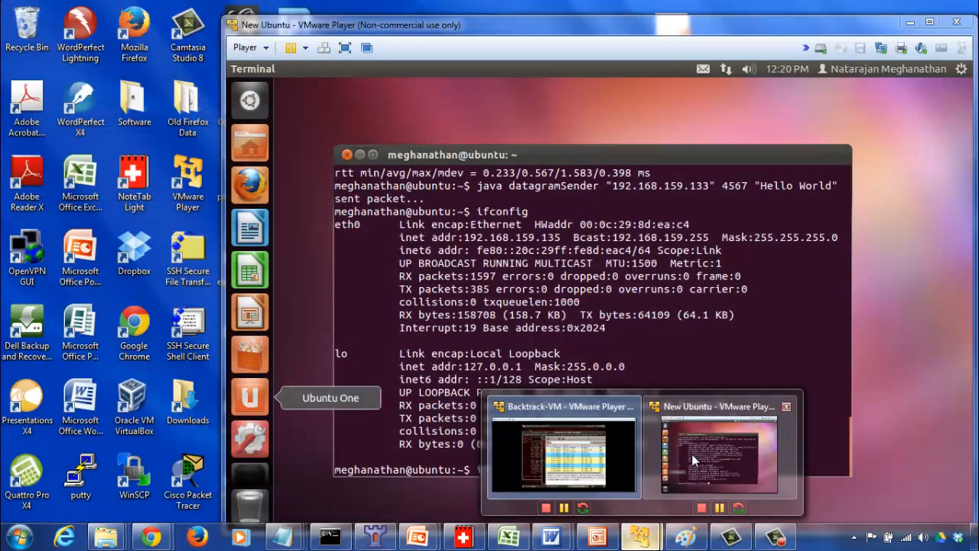
click(691, 454)
key(Up)
key(Up)
key(Up)
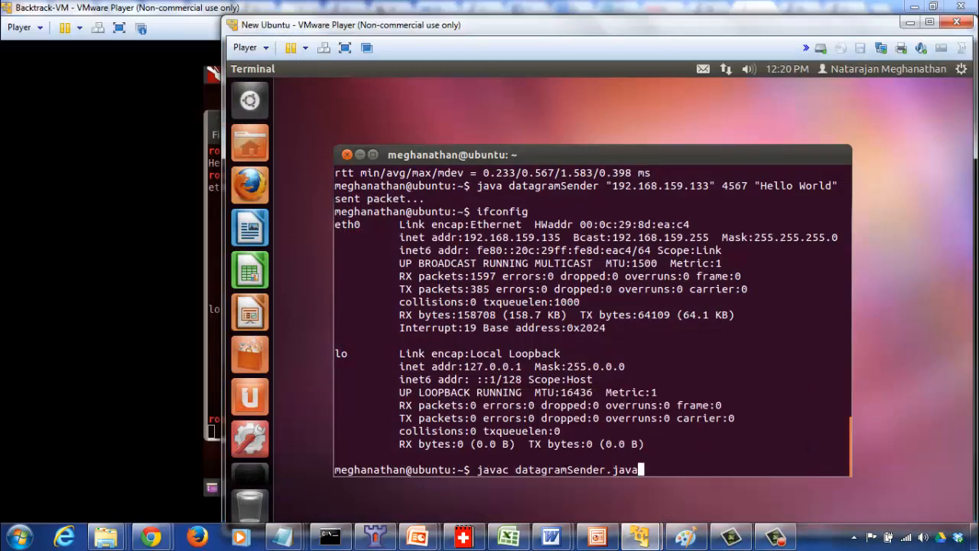
key(Up)
key(Up)
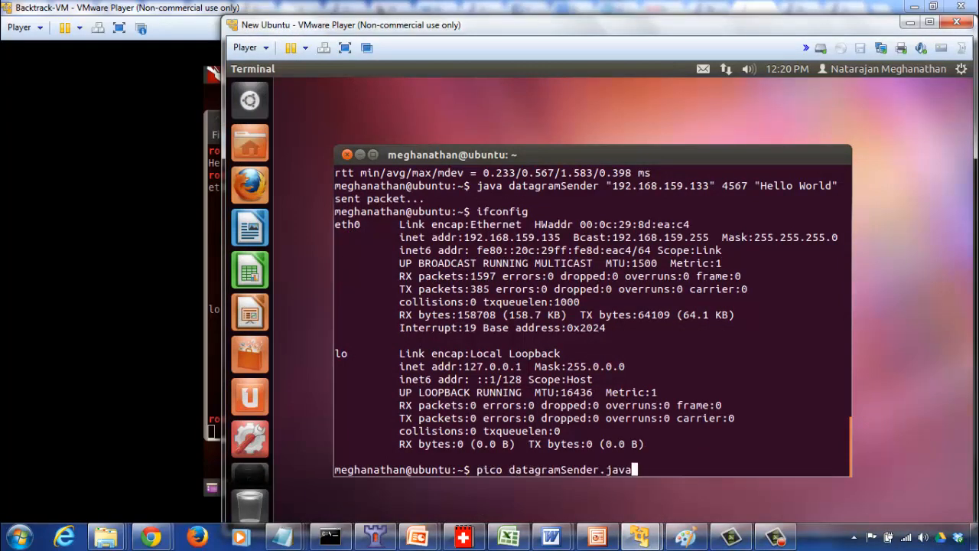
key(Up)
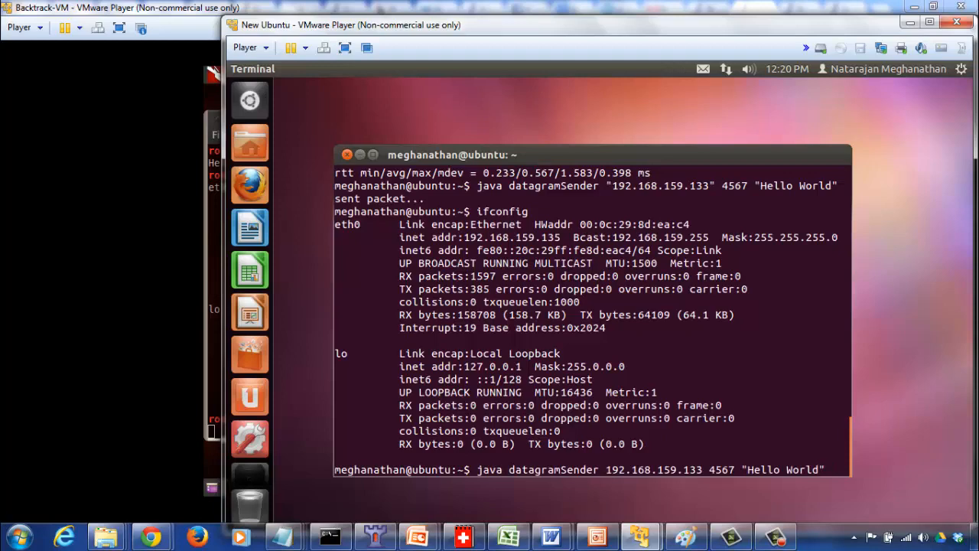
key(Return)
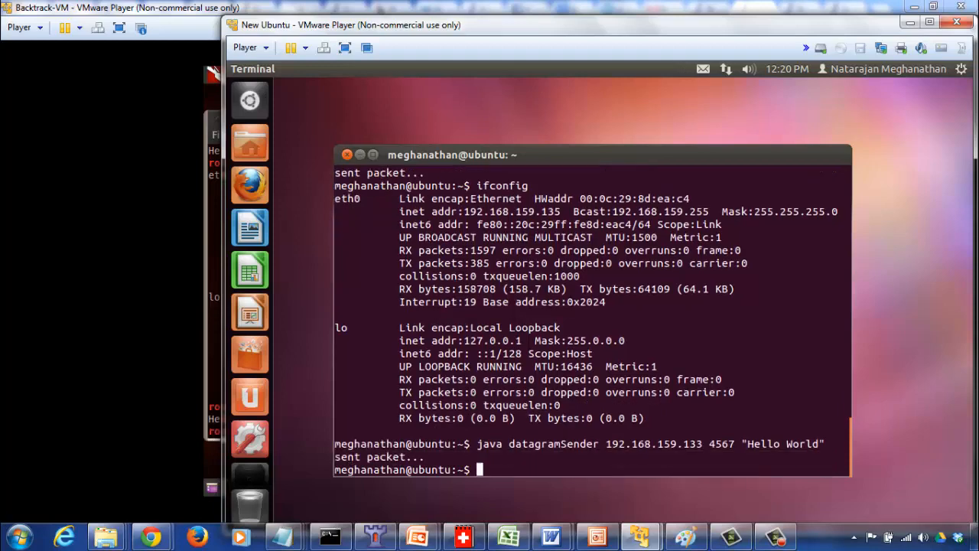
Return to the Backtrack VM and stop the running Wireshark capture on eth0.
click(219, 375)
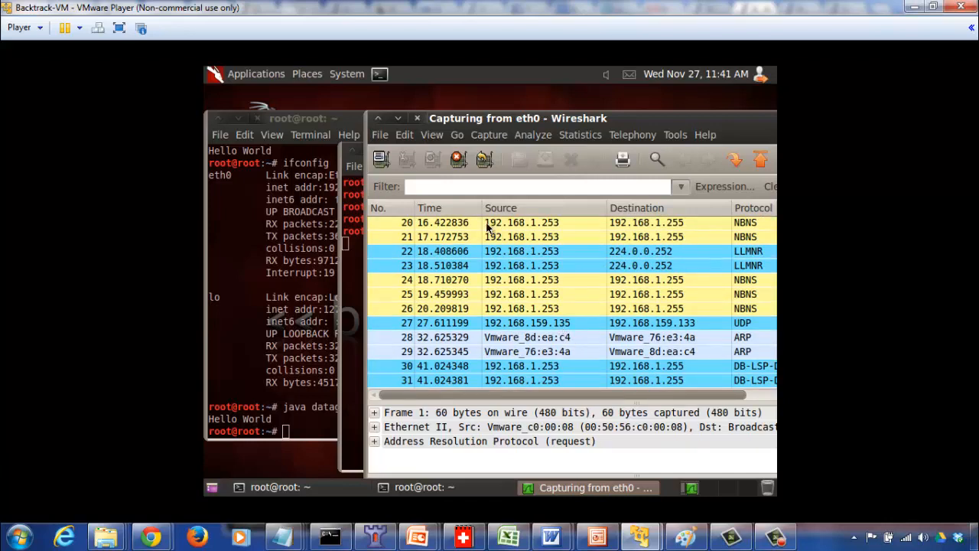
click(487, 136)
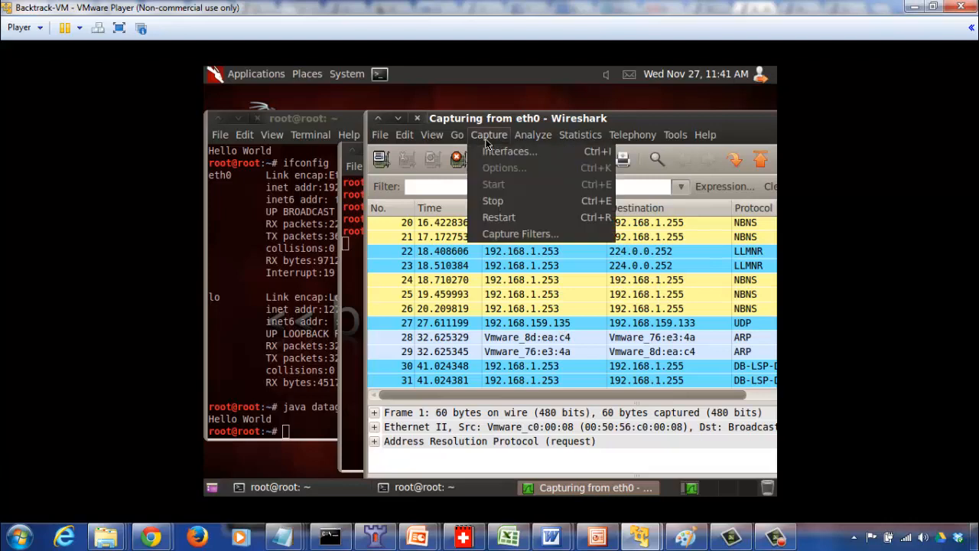
click(494, 201)
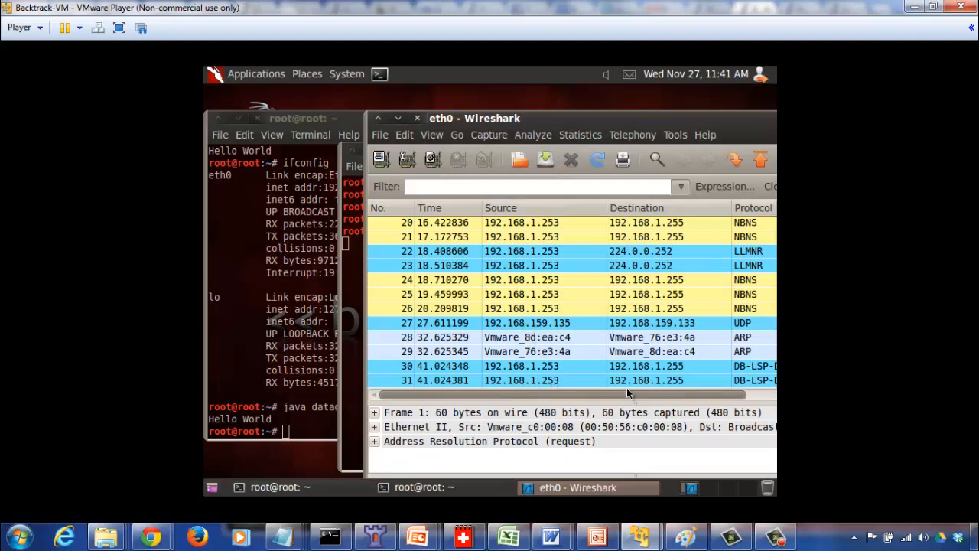
drag(623, 392, 655, 393)
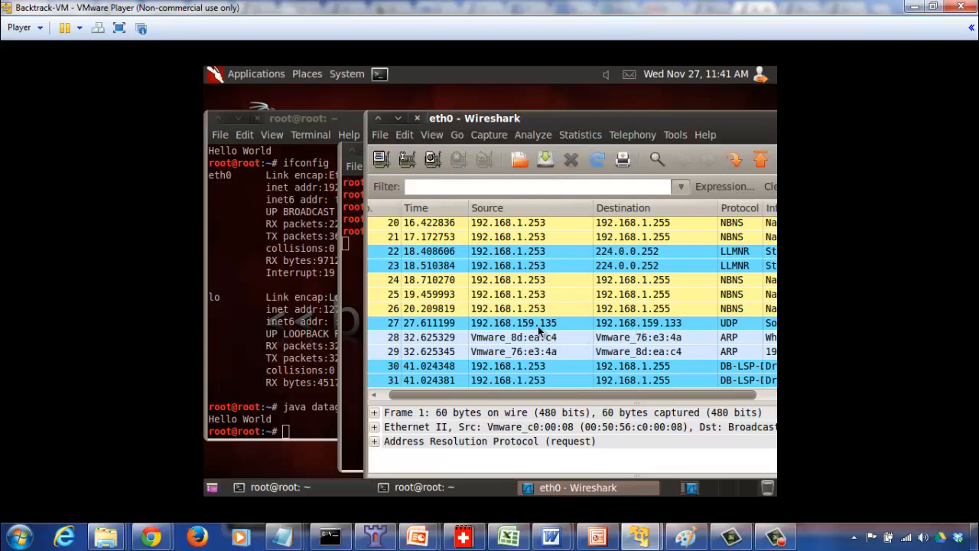
Check the eth0 IP addresses in the Ubuntu and Backtrack terminals, and return to the Wireshark capture.
mouse_move(641, 537)
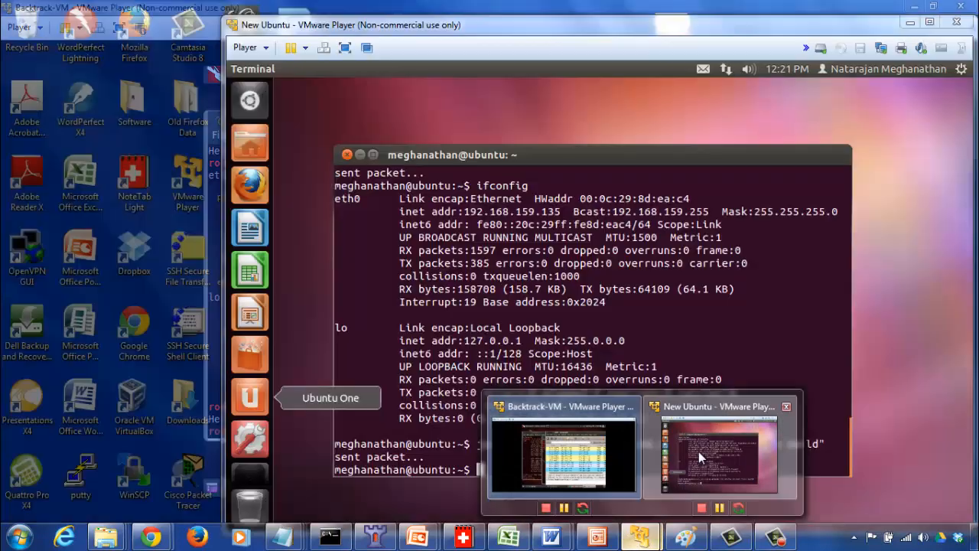
click(698, 452)
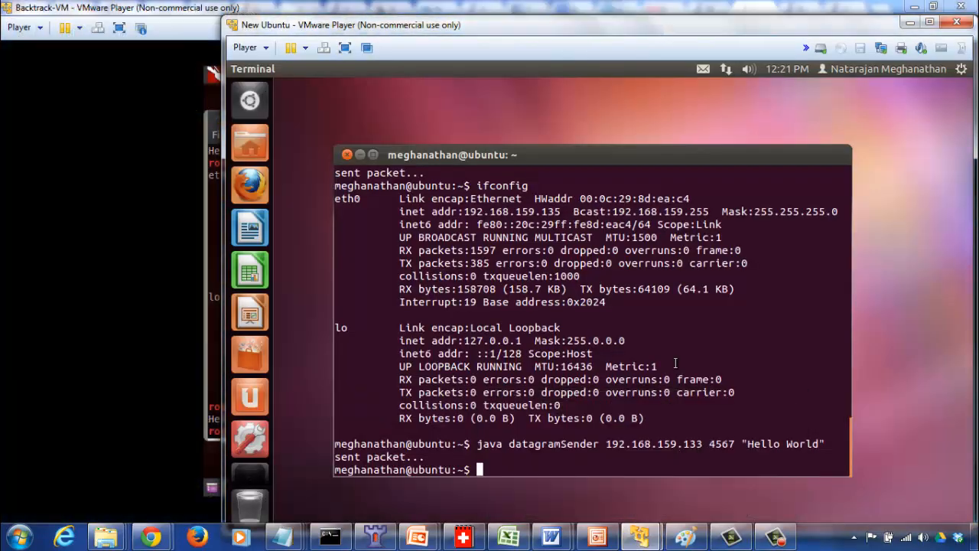
click(214, 337)
double_click(301, 245)
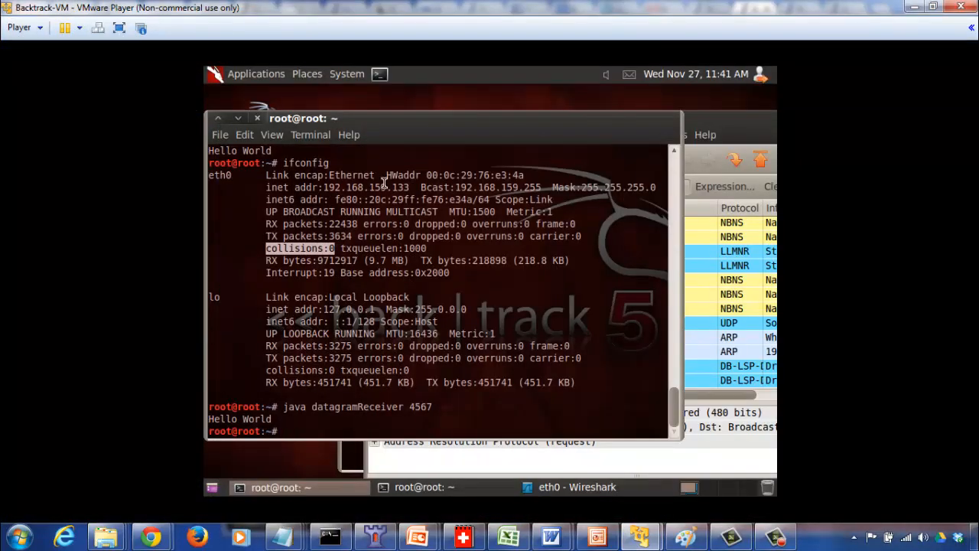
click(729, 116)
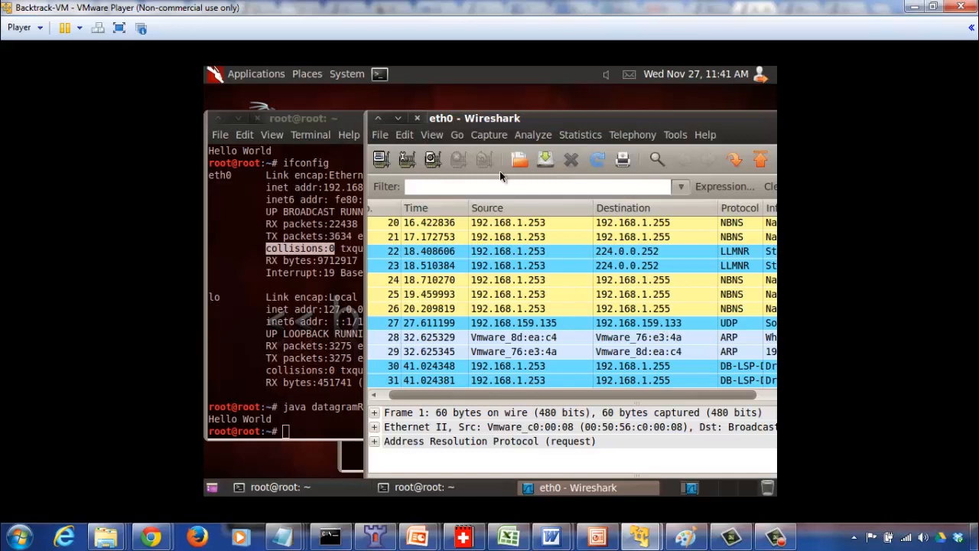
Apply the display filter ip.addr==192.168.159.133 to the captured packets.
click(488, 186)
text(ip)
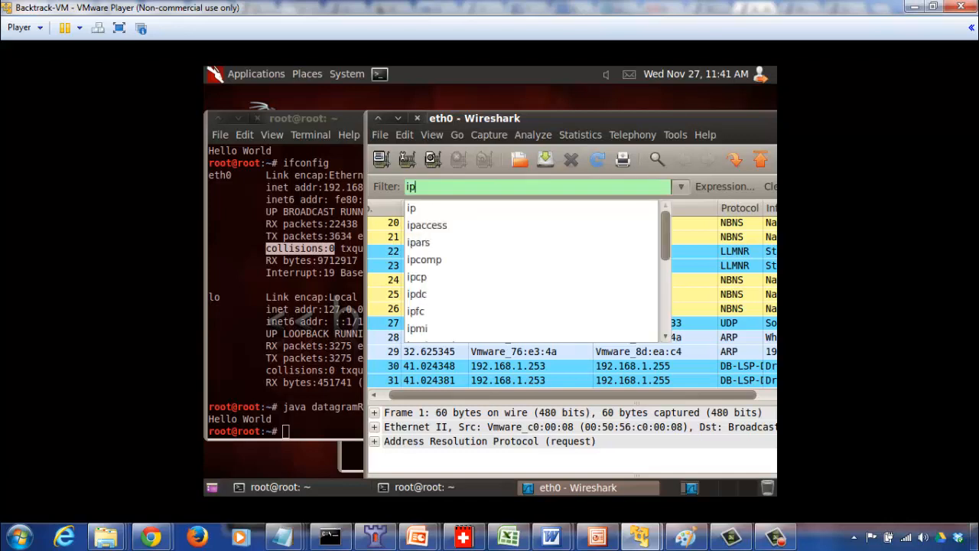
text(.add)
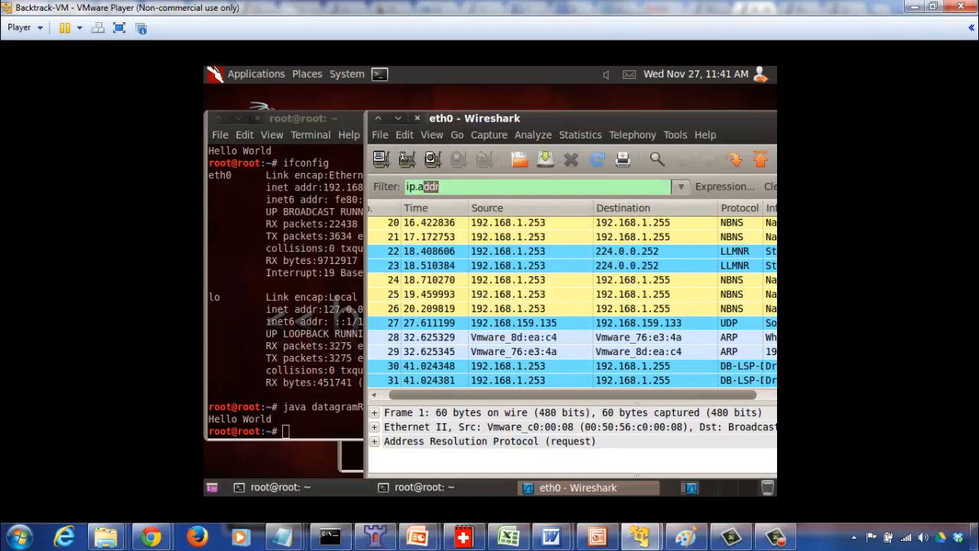
text(r==192)
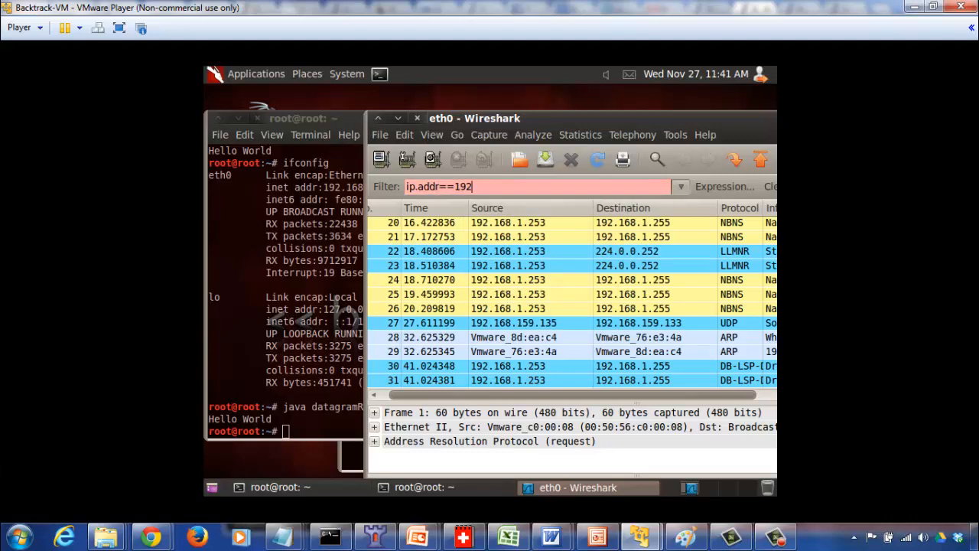
text(.168.159.133)
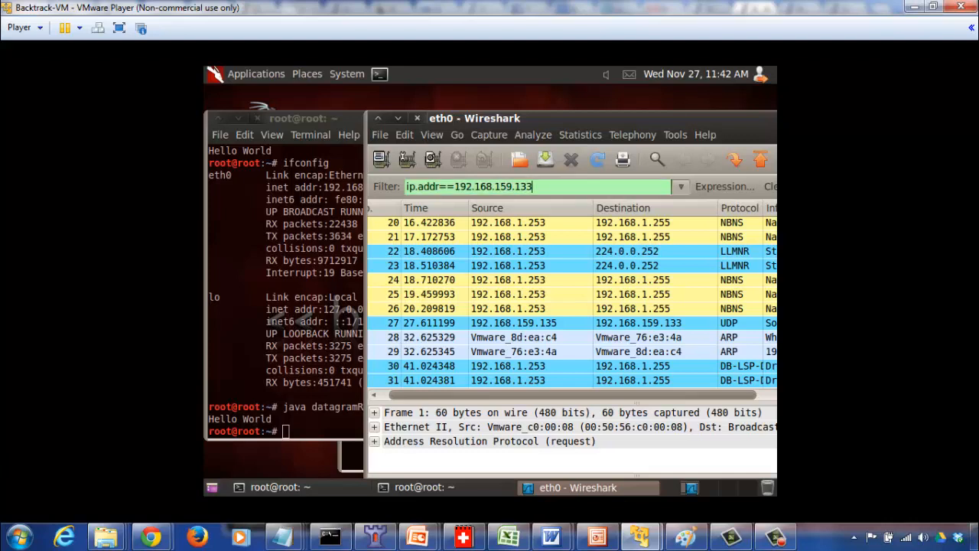
key(Return)
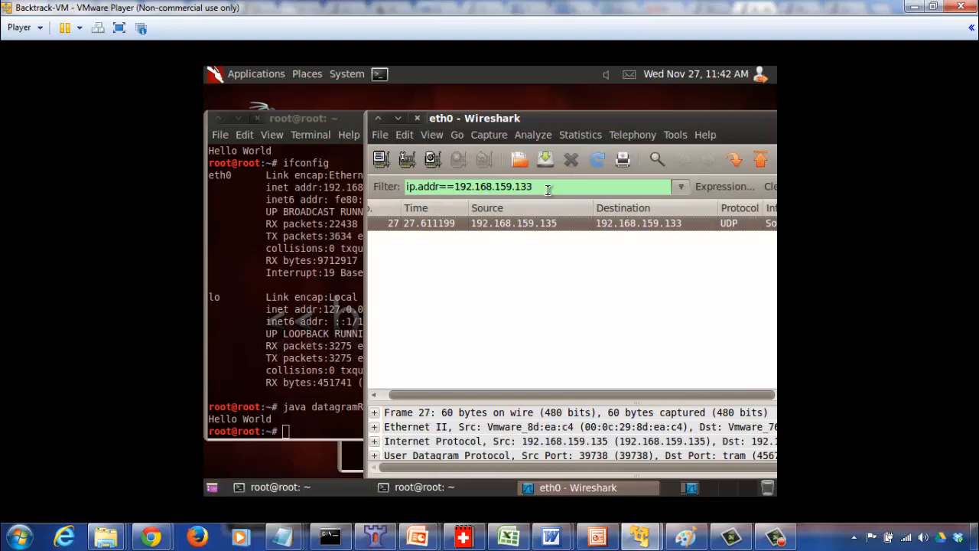
Replace the IP address filter with udp.port==4567 and apply it.
drag(533, 187, 390, 189)
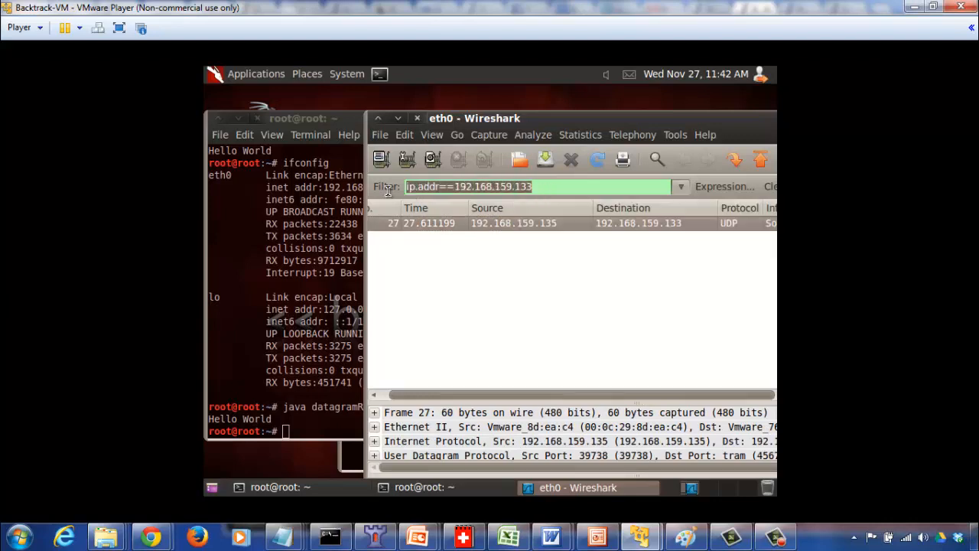
text(udp.p)
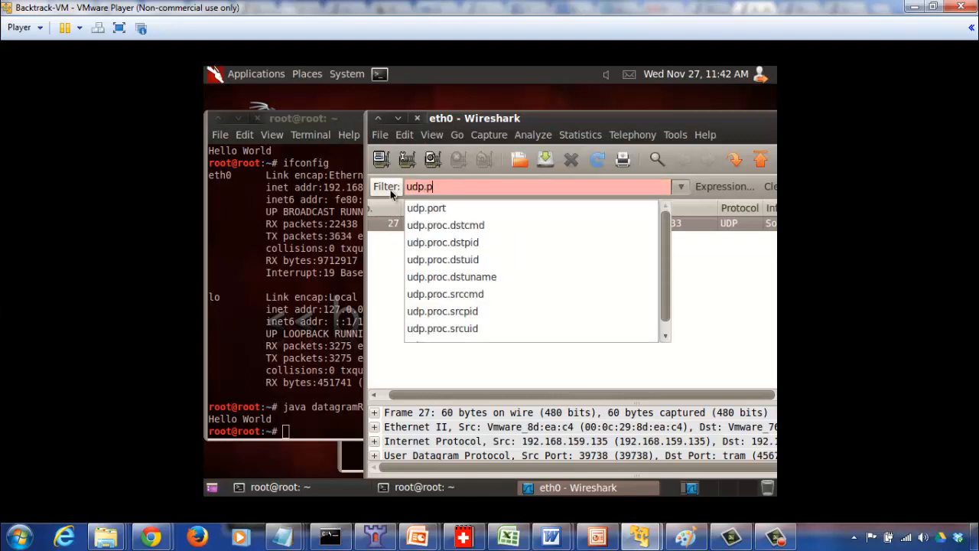
text(ort==)
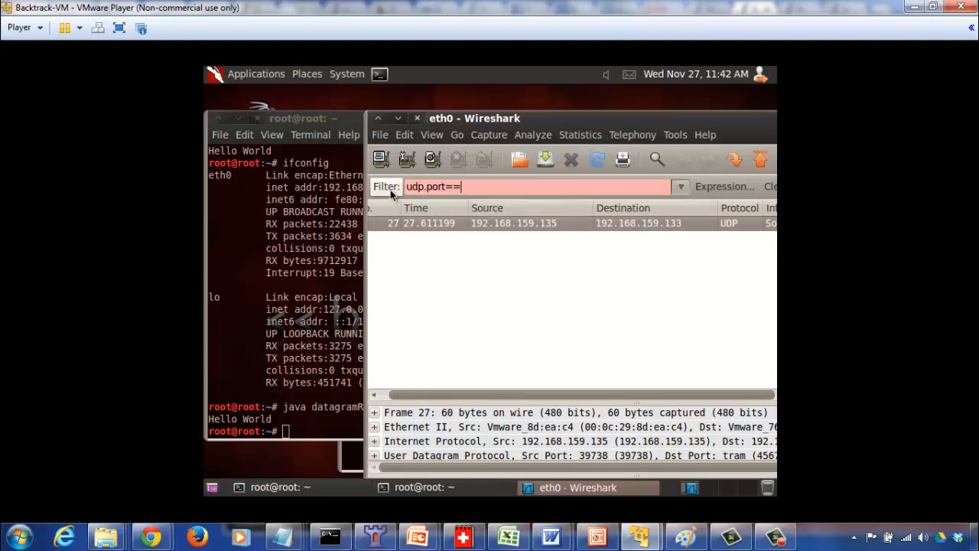
text(4567)
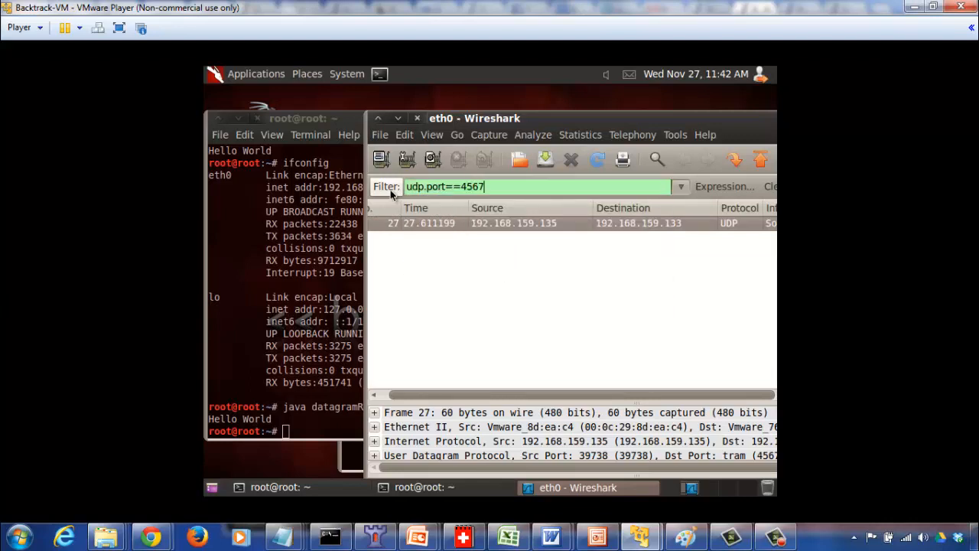
key(Return)
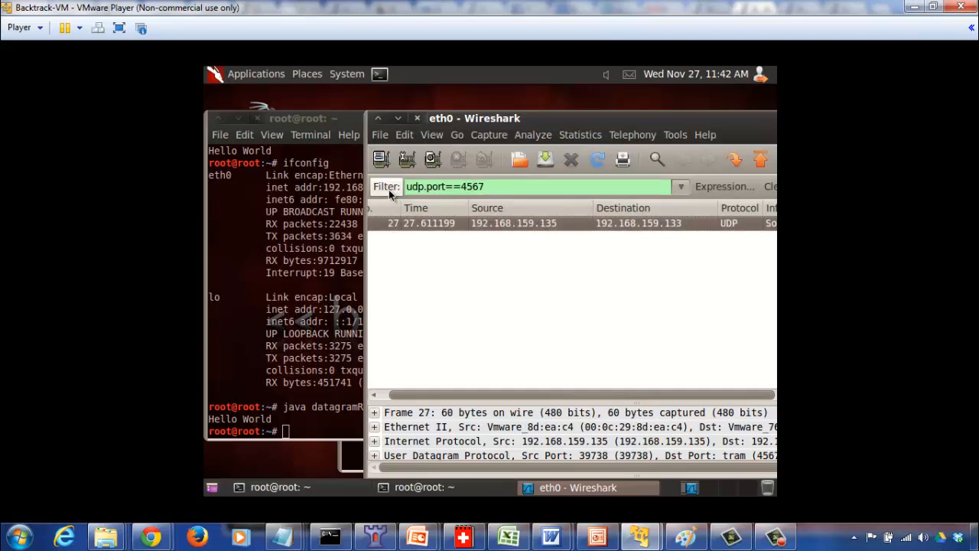
Clear the UDP port filter and list all captured packets again.
click(501, 187)
key(BackSpace)
key(BackSpace)
key(BackSpace)
key(BackSpace)
key(BackSpace)
key(BackSpace)
key(BackSpace)
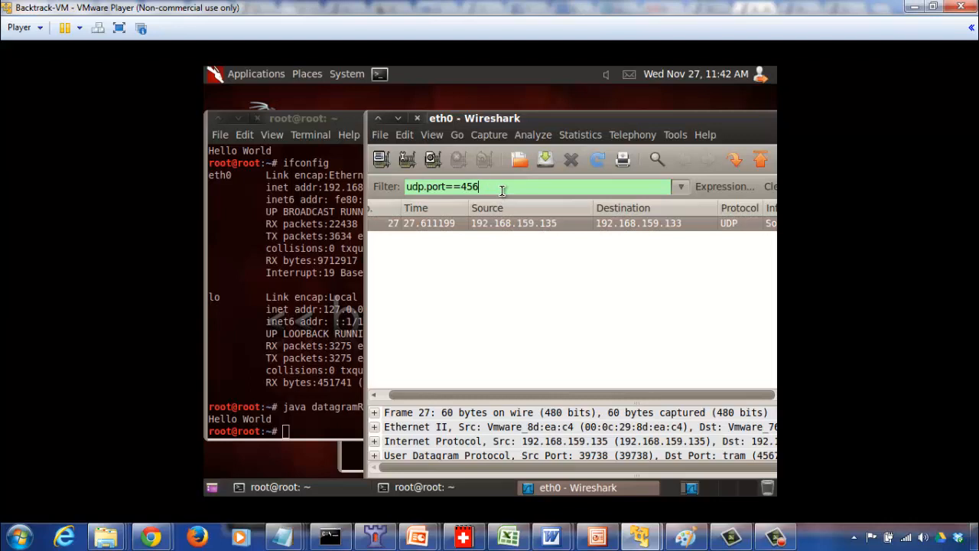
key(BackSpace)
key(BackSpace)
key(BackSpace)
key(BackSpace)
key(BackSpace)
key(BackSpace)
key(BackSpace)
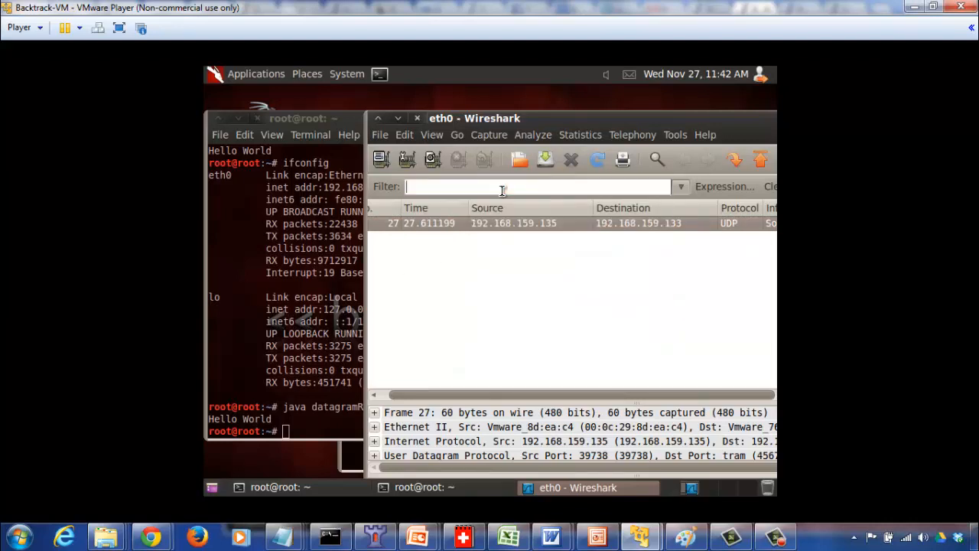
key(Return)
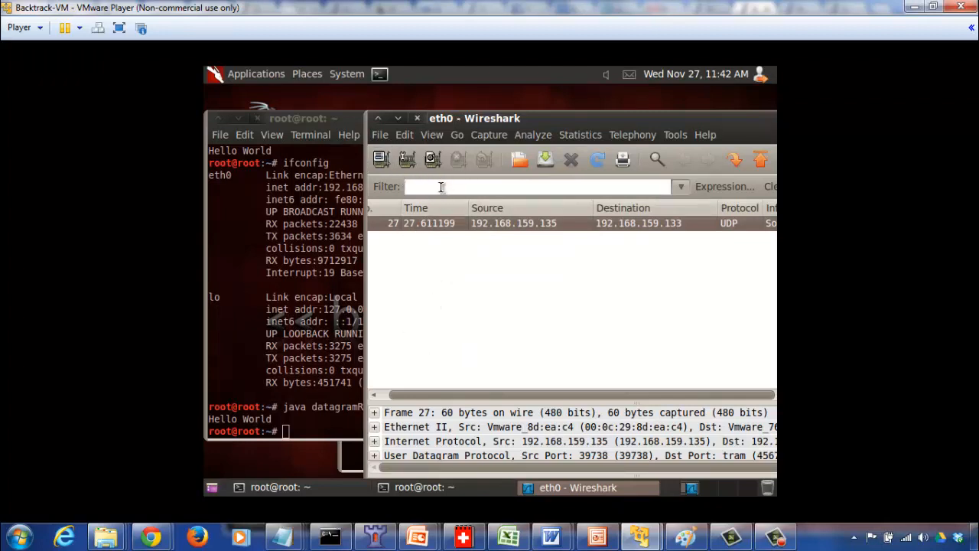
click(384, 396)
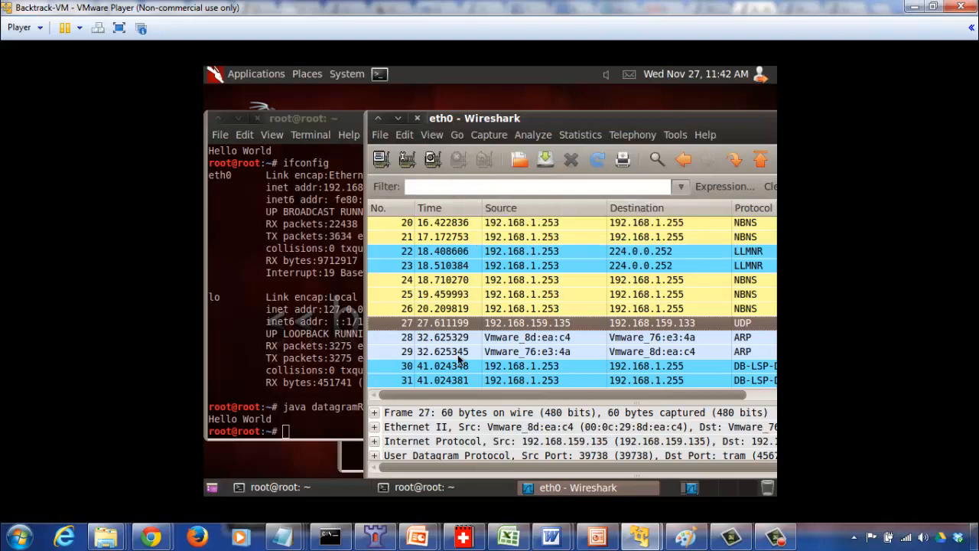
Filter the full packet list with udp.port==4567.
click(445, 191)
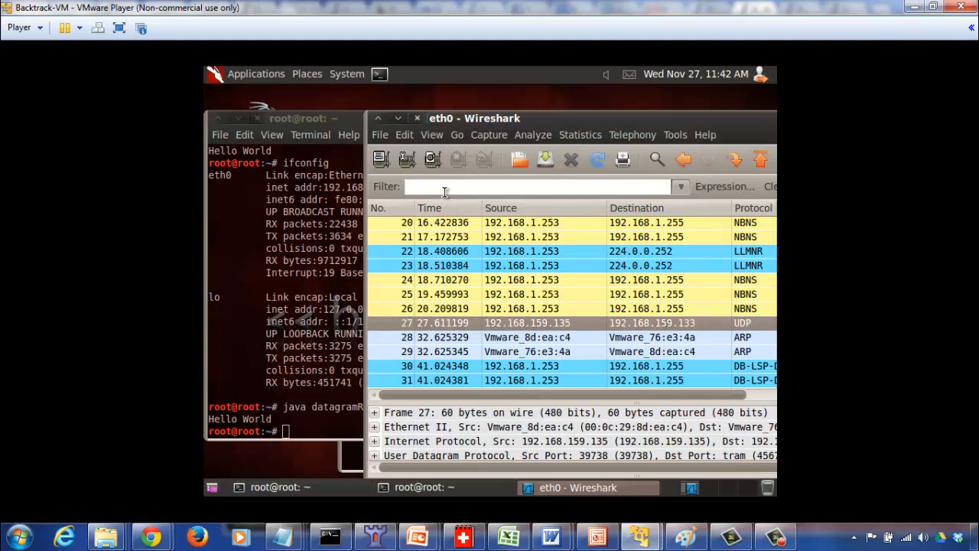
text(udp.p)
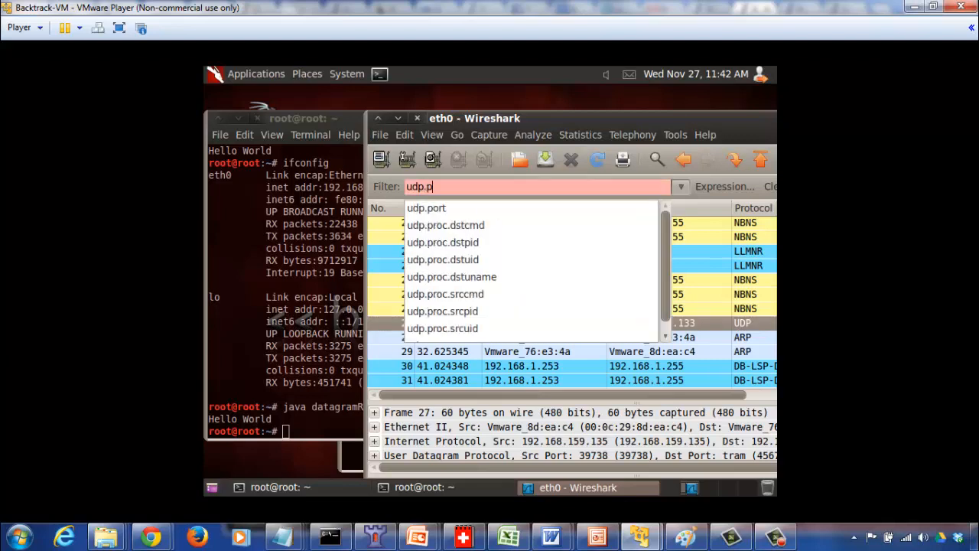
text(ort==)
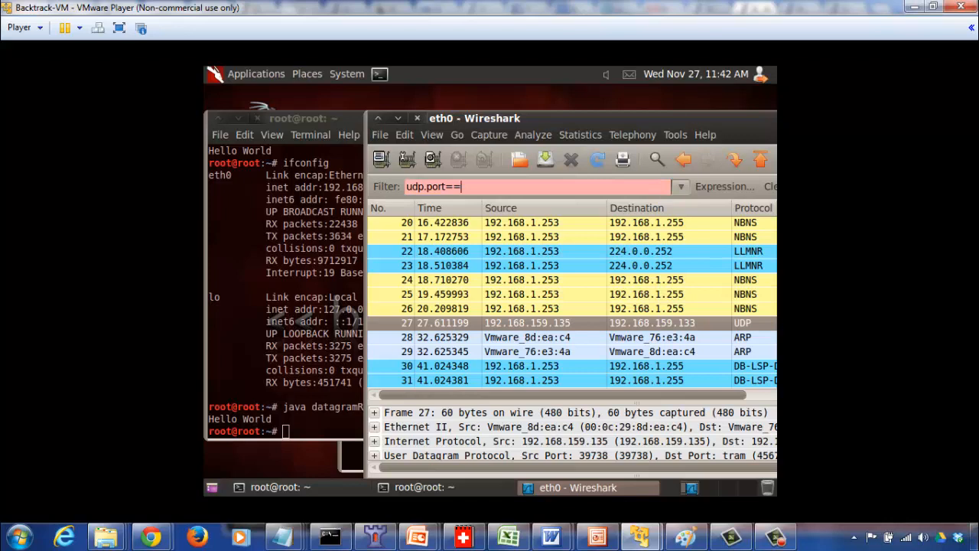
text(4567)
key(Return)
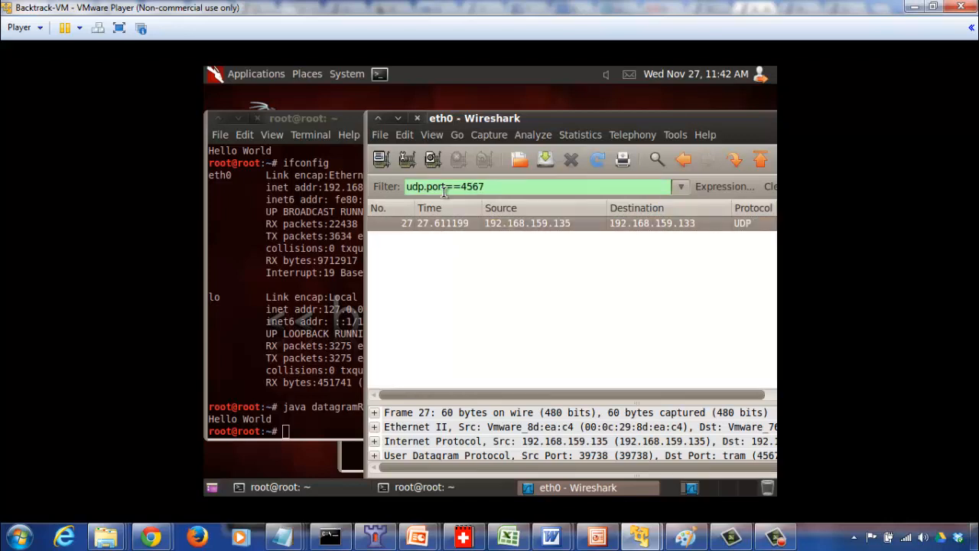
Remove the display filter to restore the complete packet list.
key(Home)
key(Delete)
key(Delete)
key(Delete)
key(Delete)
key(Delete)
key(Delete)
key(Delete)
key(Delete)
key(Delete)
key(Delete)
key(Delete)
key(Delete)
key(Delete)
key(Delete)
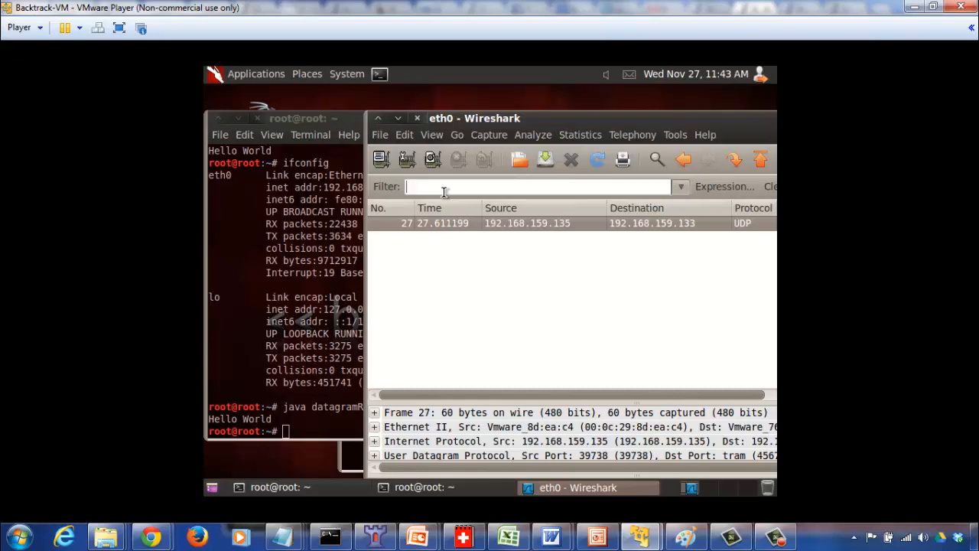
key(Return)
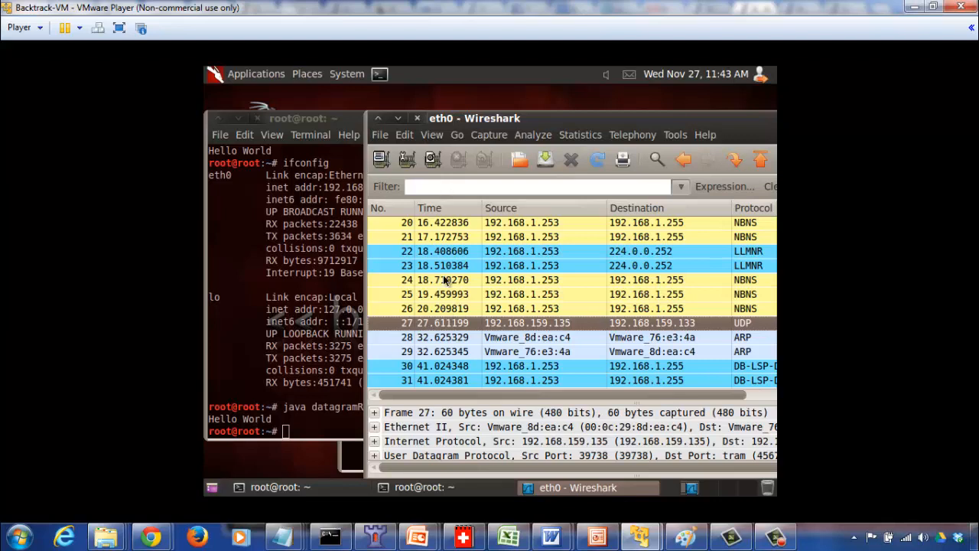
Apply the display filter udp.port==4567 to isolate the datagram sent to port 4567.
click(443, 187)
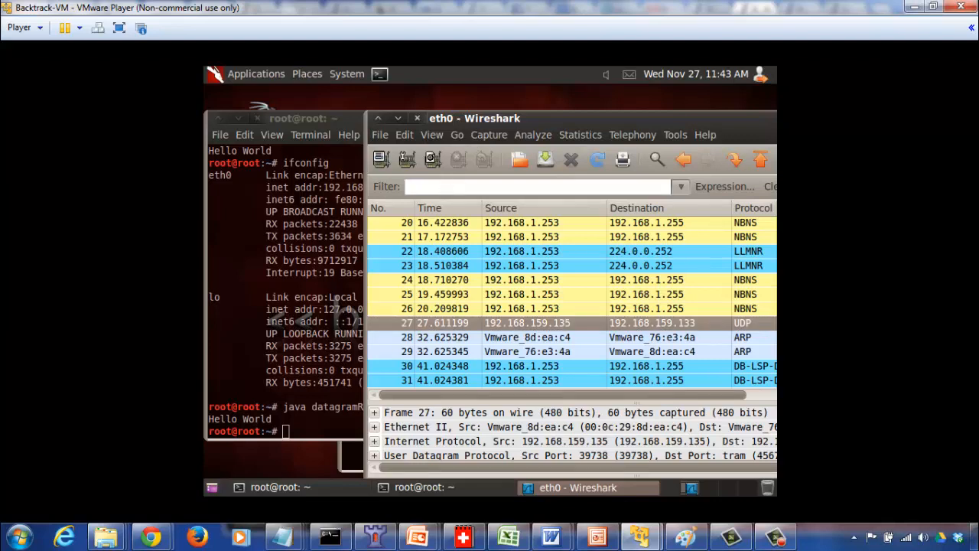
text(u)
key(BackSpace)
text(u)
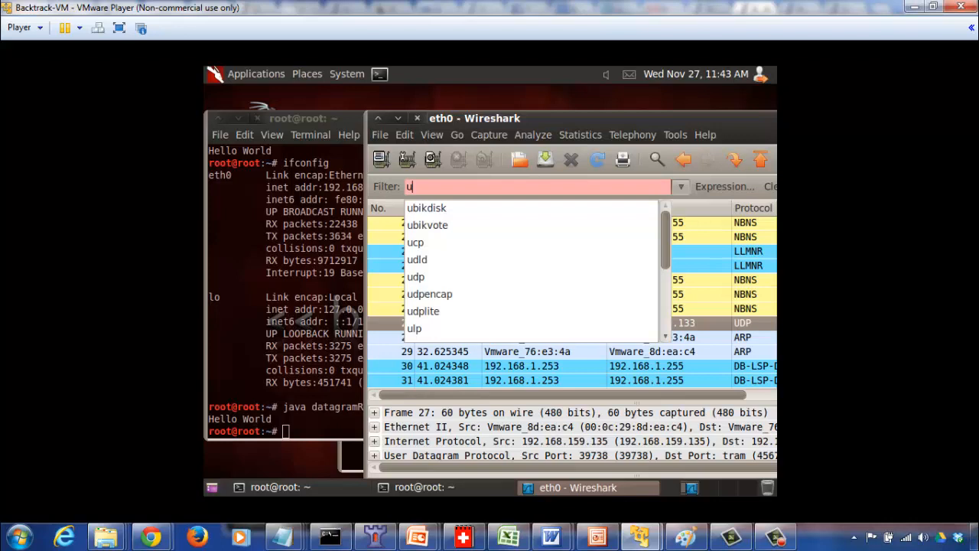
text(dp.port==)
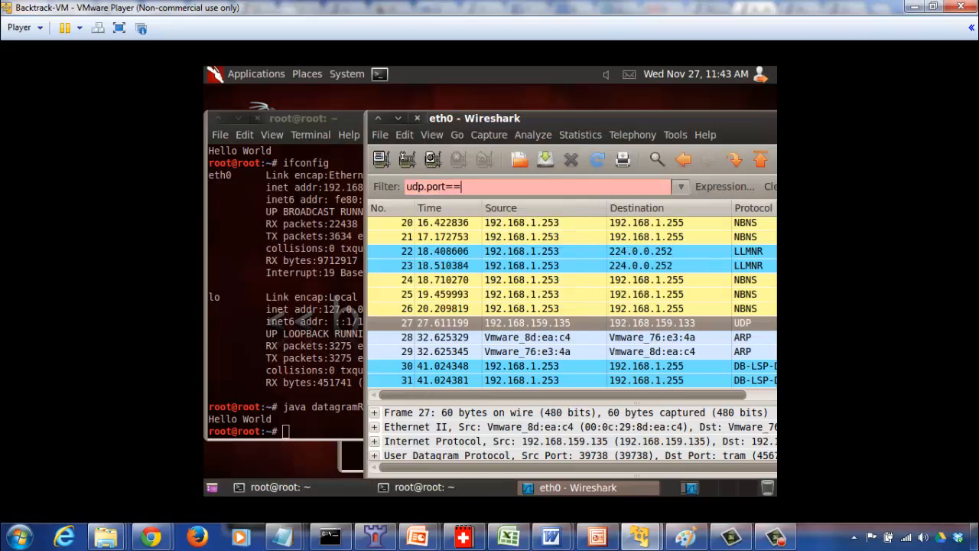
text(4567)
key(Return)
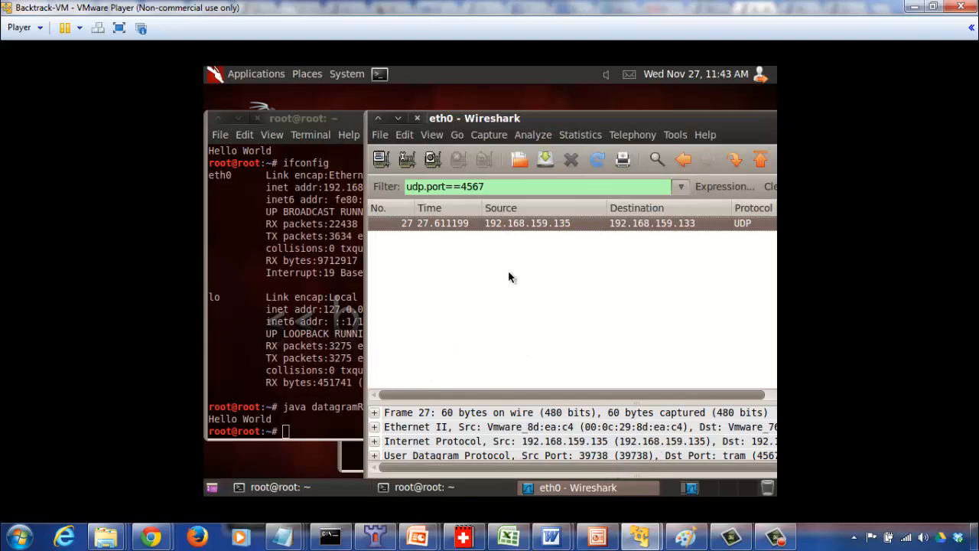
Expand the Ethernet II header of the filtered UDP packet and enlarge the packet details area.
click(374, 427)
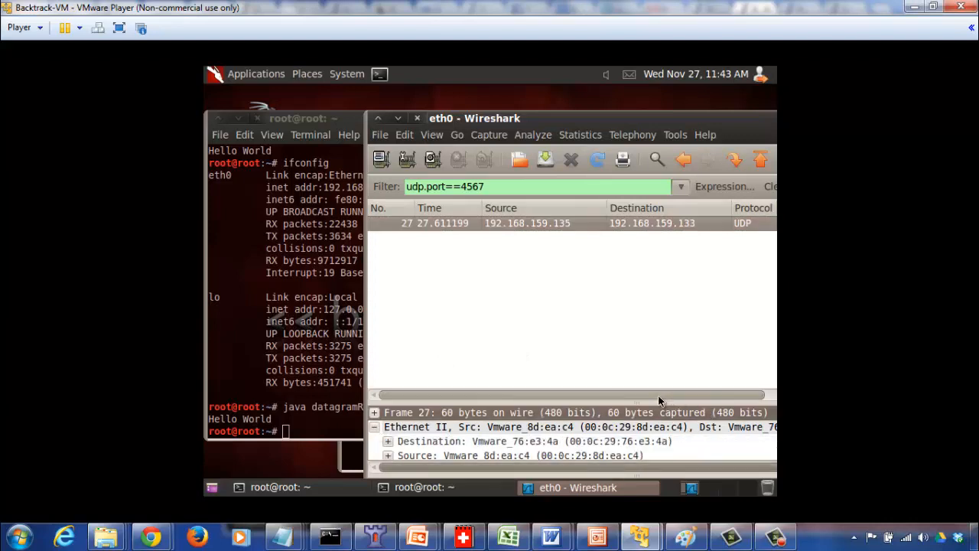
drag(658, 398, 657, 300)
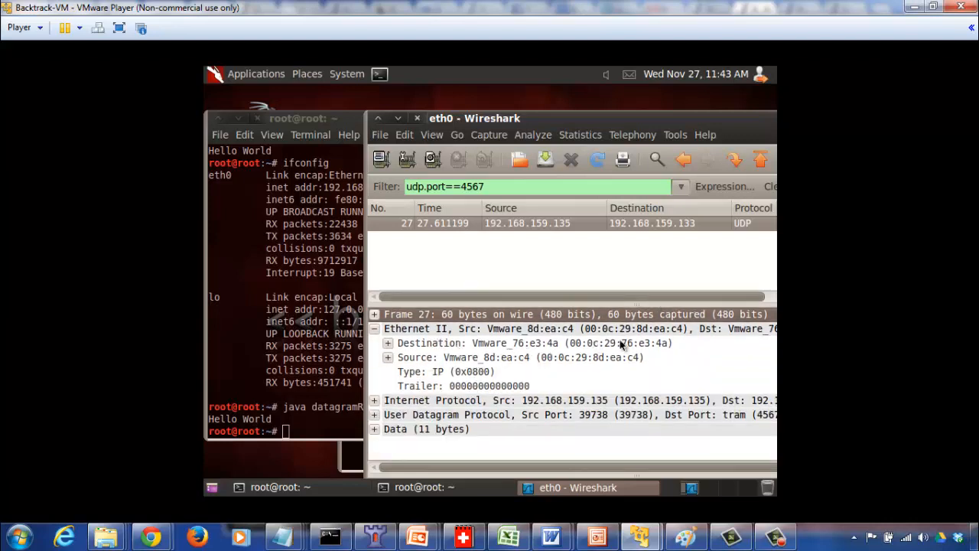
Compare the eth0 hardware address in the Backtrack terminal with the destination MAC address in the Ethernet II header.
click(295, 334)
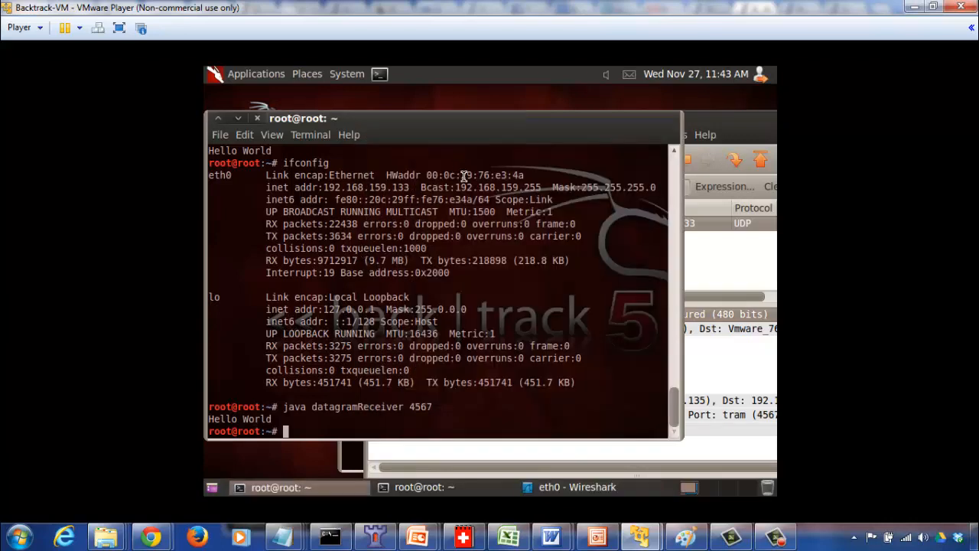
drag(431, 176, 531, 176)
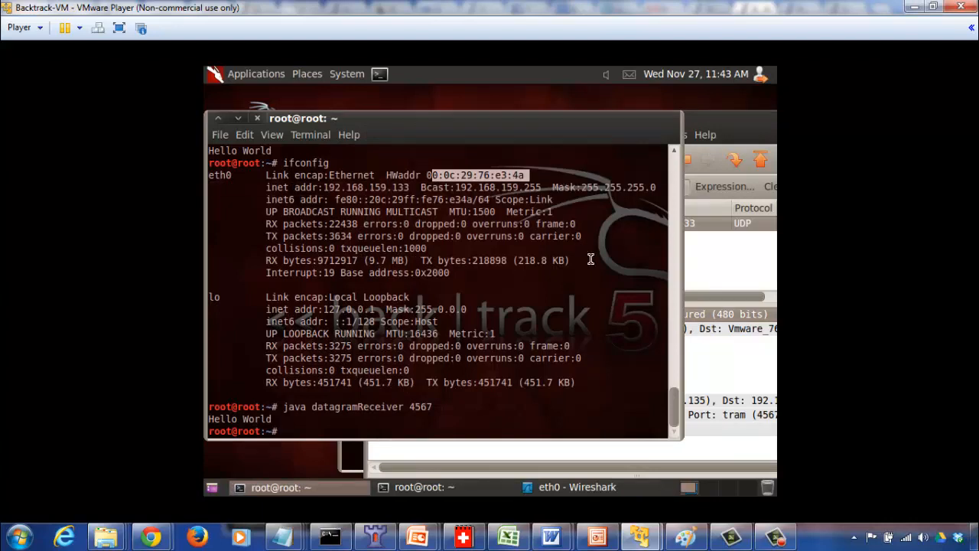
click(723, 374)
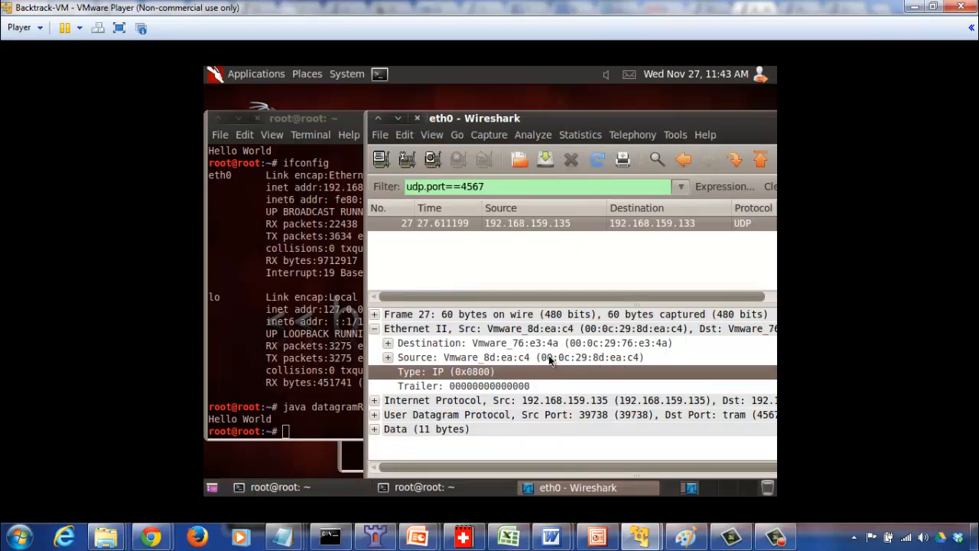
Select the source MAC address in the Ethernet II header and compare it with the eth0 hardware address in the Ubuntu VM's terminal.
click(582, 357)
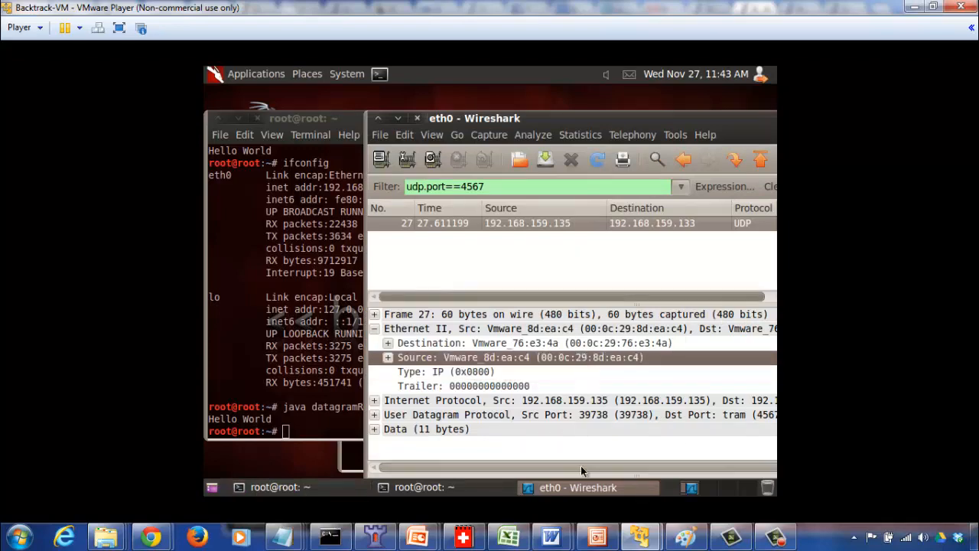
mouse_move(640, 535)
click(719, 455)
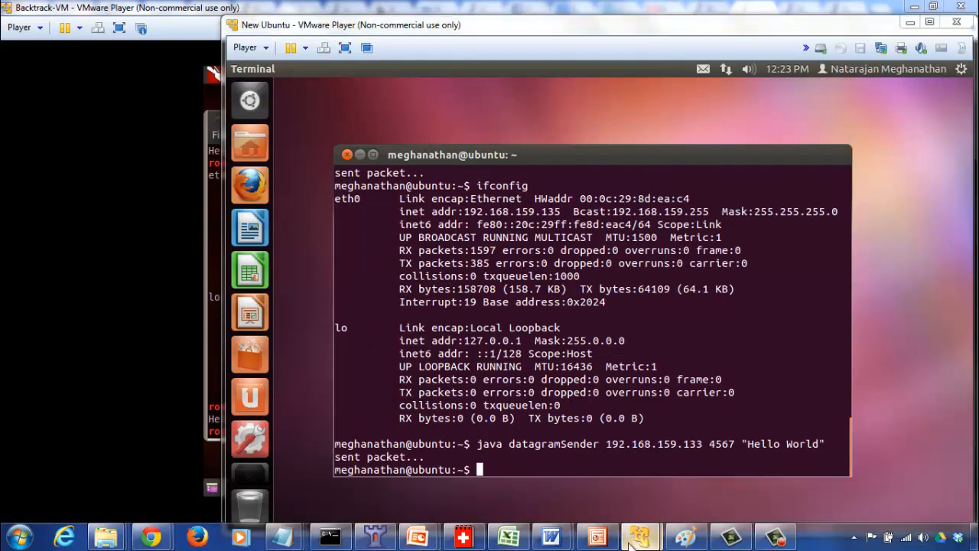
Back in the Backtrack VM, expand the packet's Internet Protocol header, enlarge the packet details area and read the source and destination IP addresses.
mouse_move(640, 536)
click(546, 476)
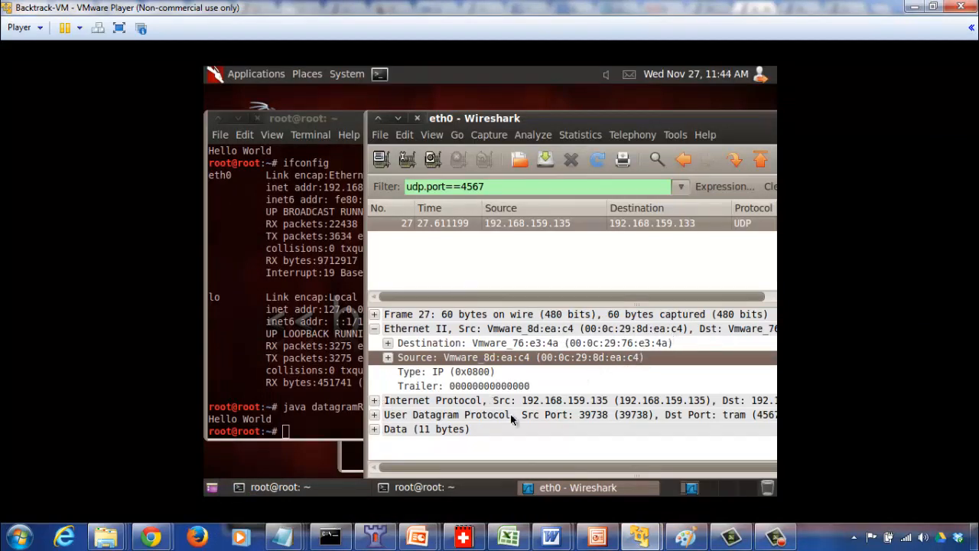
click(374, 400)
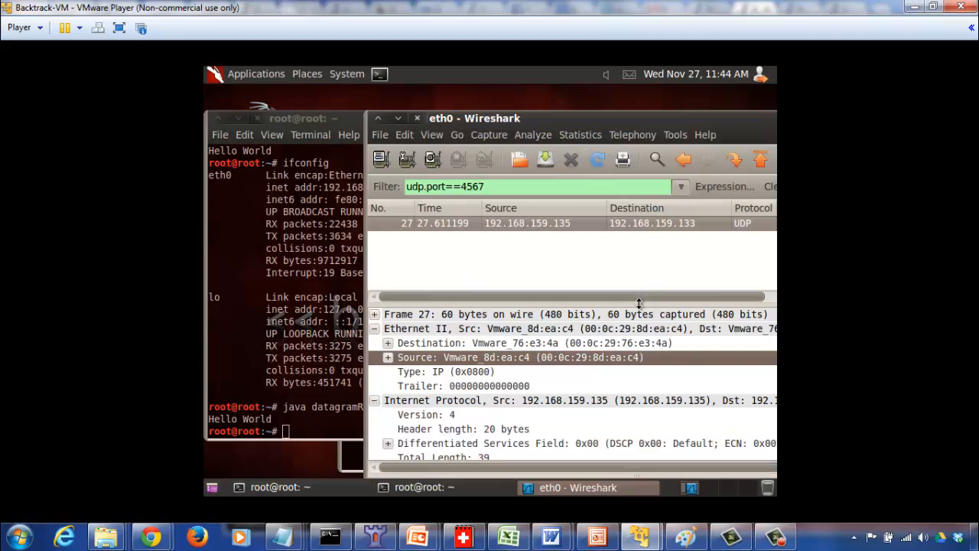
drag(648, 300, 636, 263)
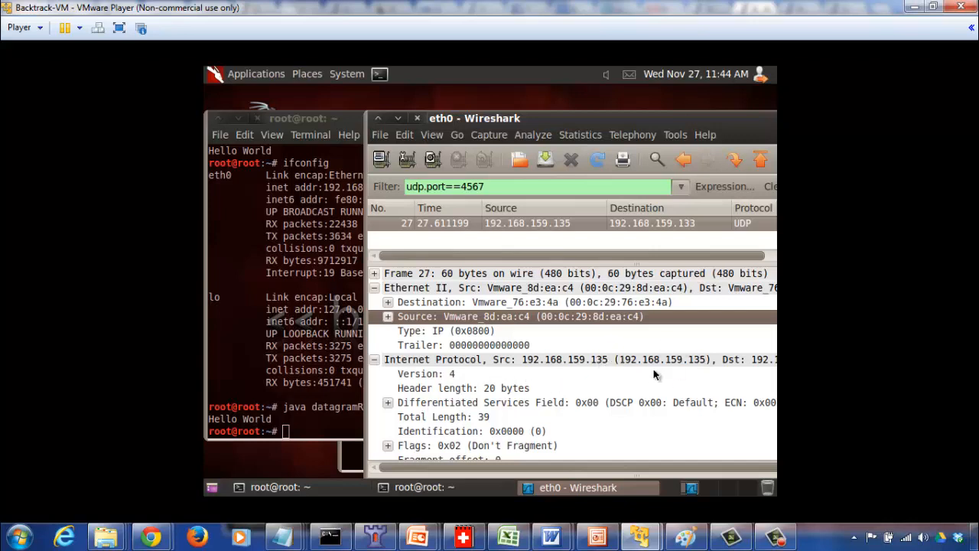
click(743, 360)
drag(540, 468, 629, 468)
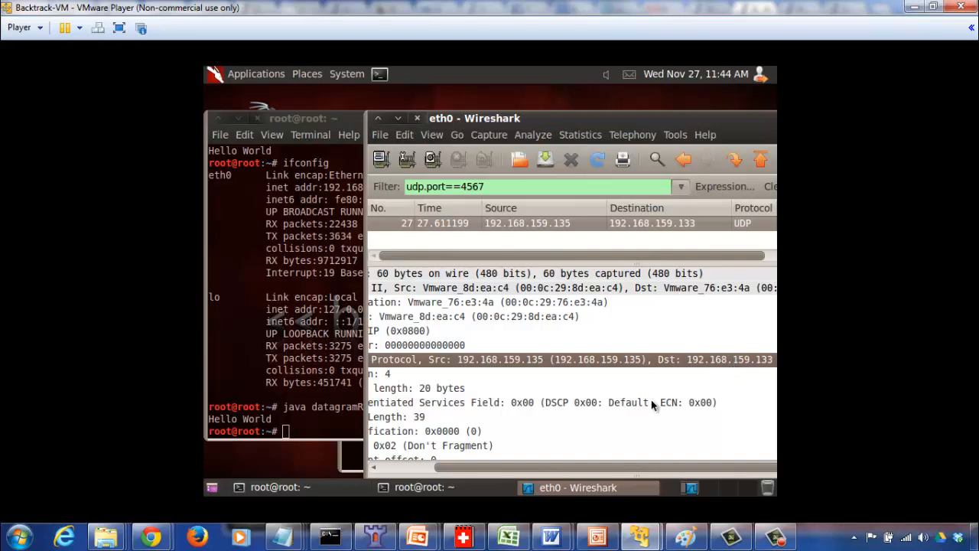
click(394, 467)
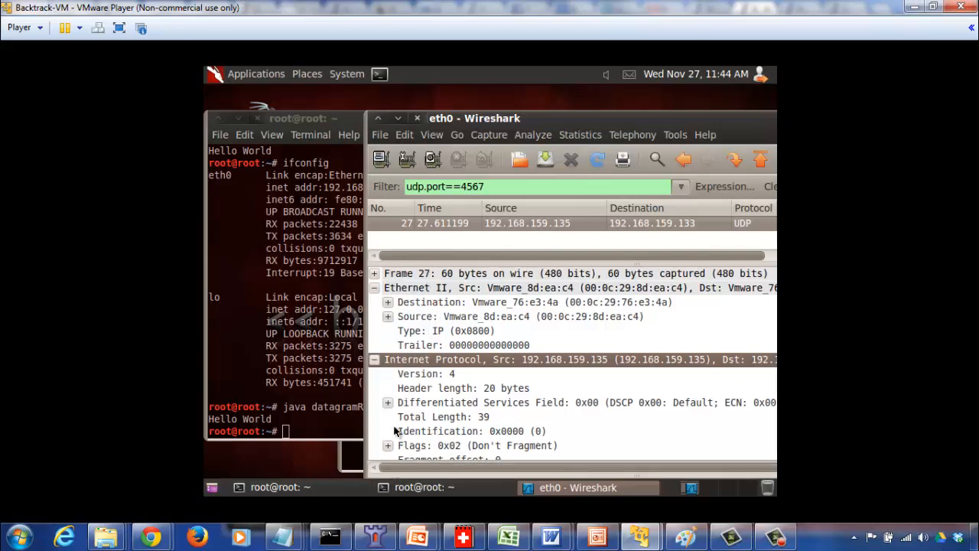
Collapse the Internet Protocol header, expand the User Datagram Protocol header and select its source port.
click(374, 359)
click(374, 374)
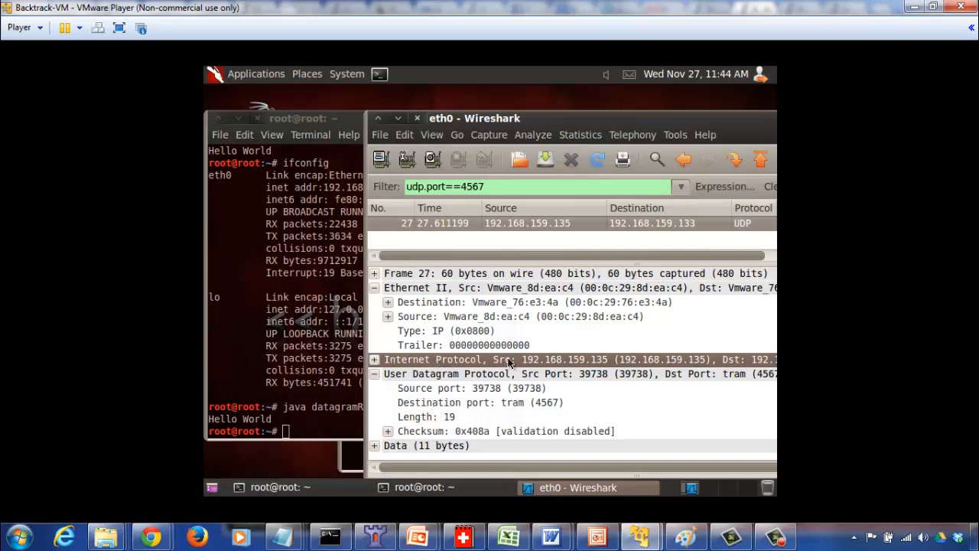
click(447, 389)
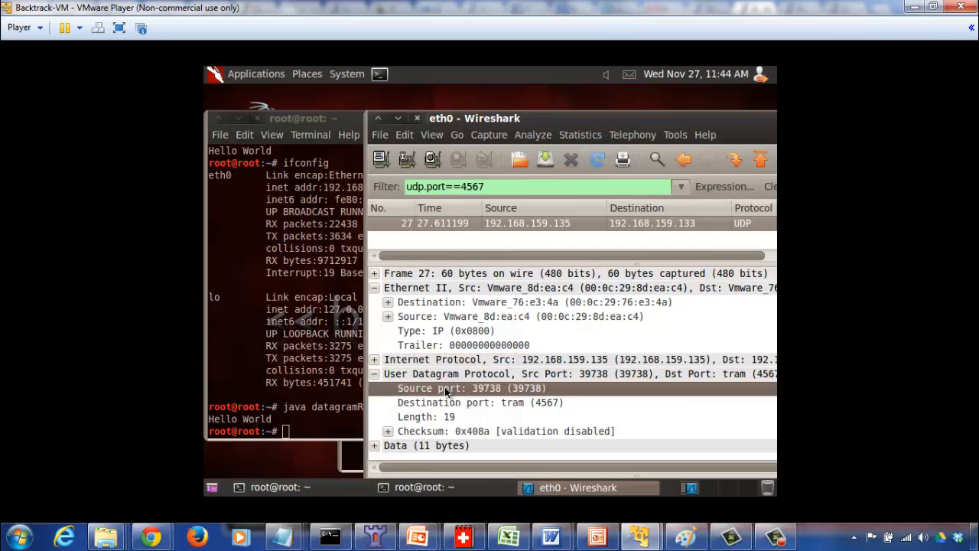
Switch to the Ubuntu VM and open datagramSender.java in nano from its terminal.
mouse_move(640, 536)
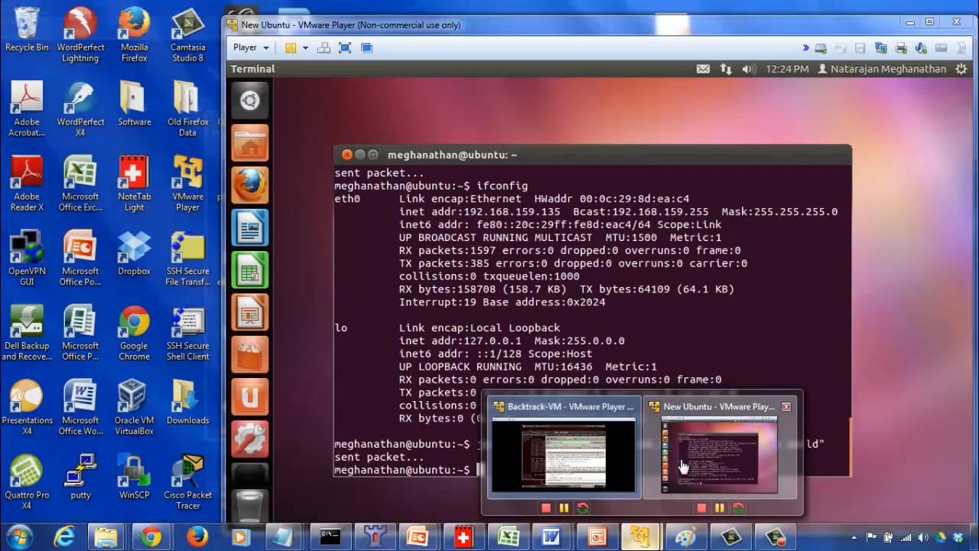
click(680, 457)
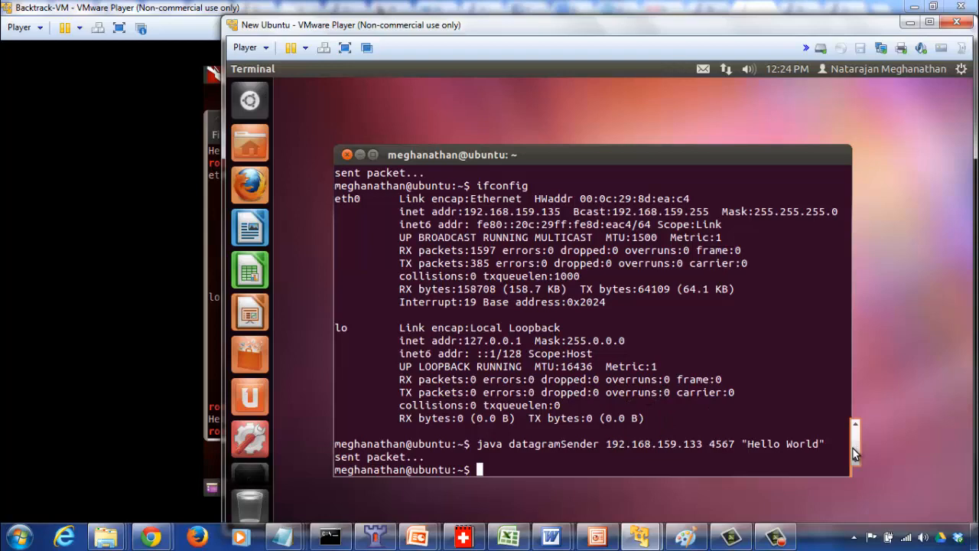
drag(853, 449, 854, 473)
key(Up)
key(Up)
key(Up)
key(Down)
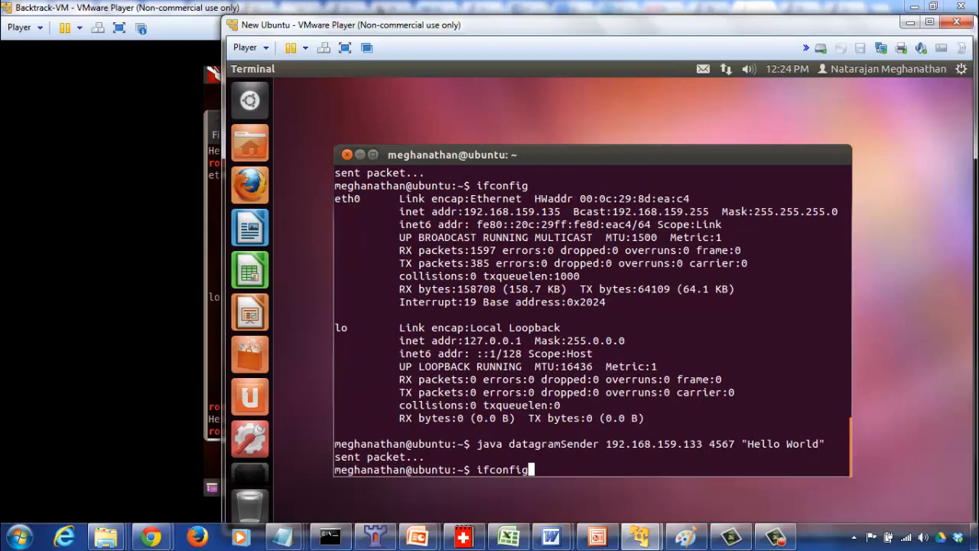
key(Up)
key(Up)
key(Up)
key(Return)
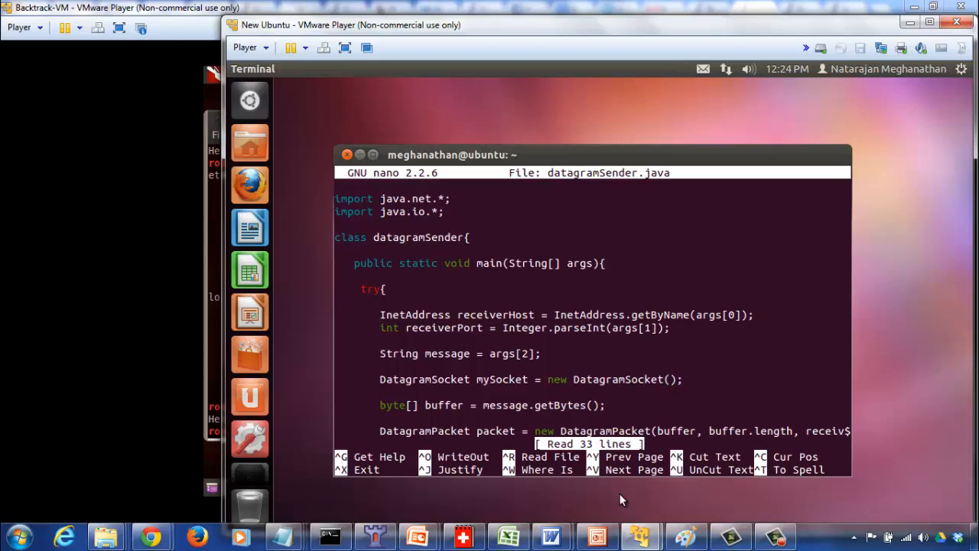
Return to the Backtrack VM, select the destination port in the UDP header and compare it with the datagramReceiver command's port in the terminal.
mouse_move(639, 536)
click(600, 461)
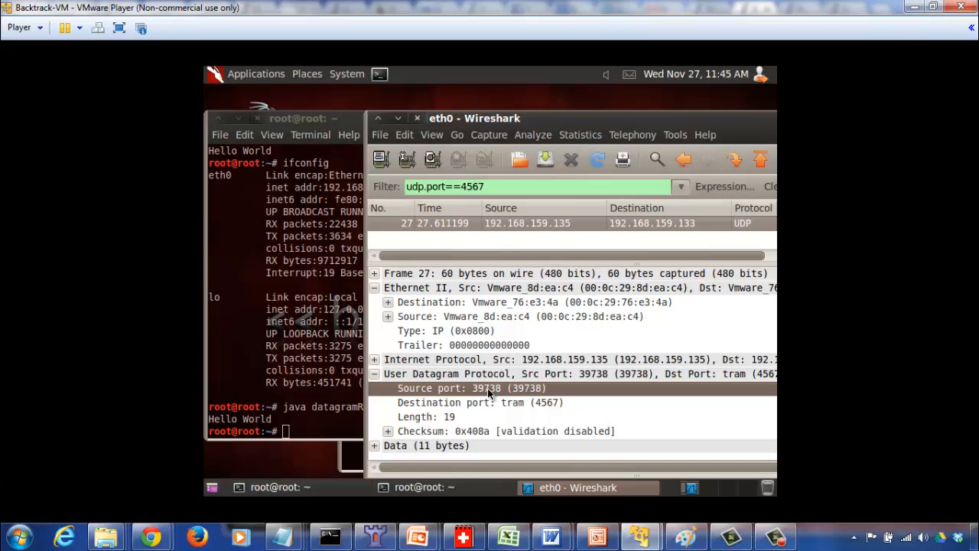
click(455, 404)
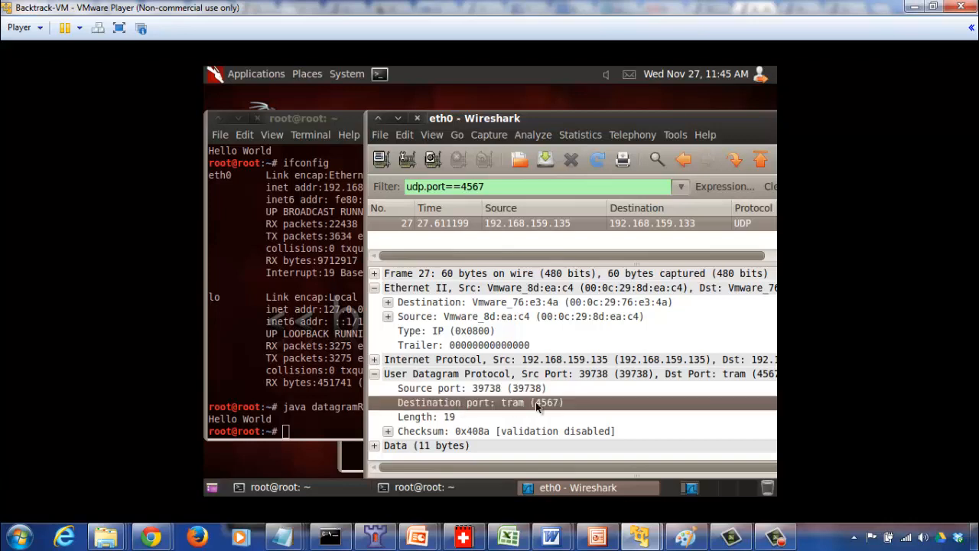
click(327, 365)
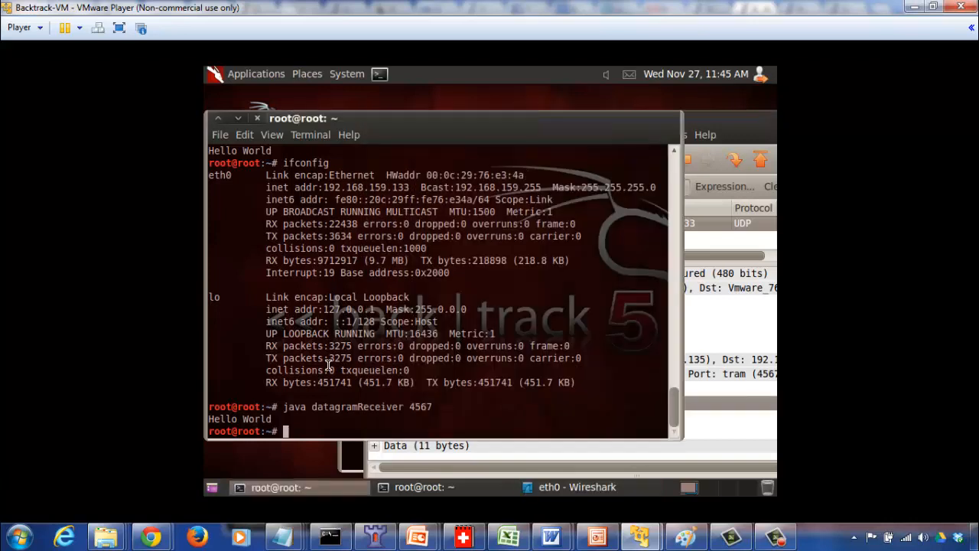
click(727, 404)
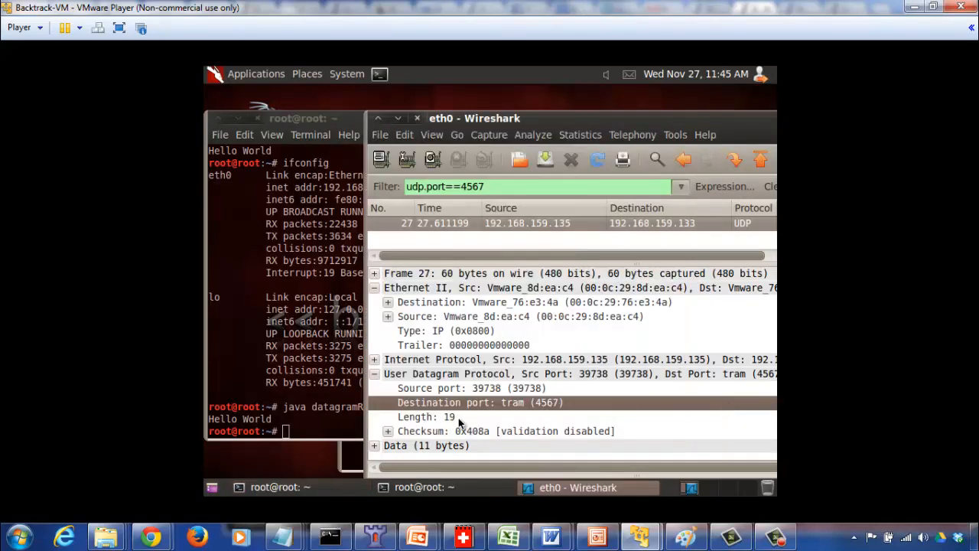
Expand the packet's Data section, collapse the Ethernet II header and inspect the payload's hexadecimal data and length.
click(375, 446)
click(374, 287)
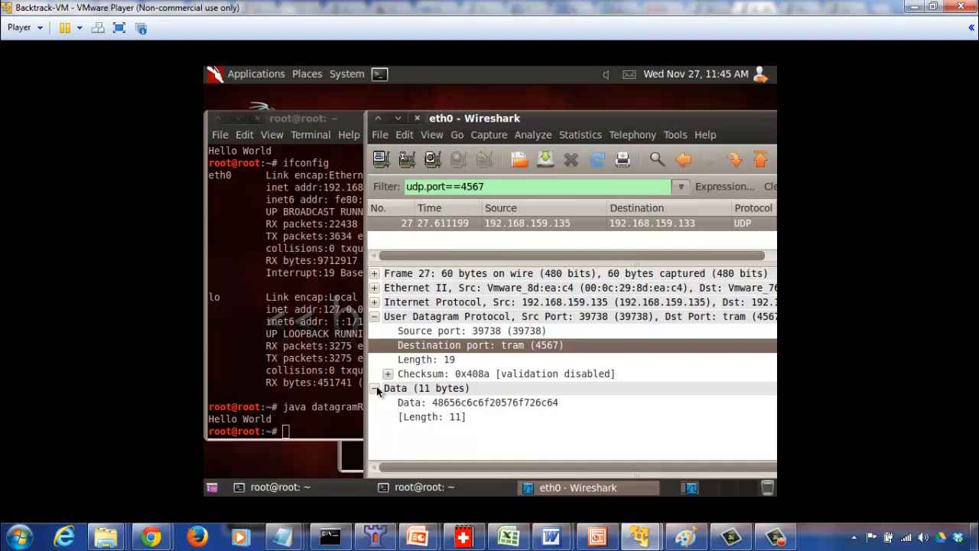
click(421, 403)
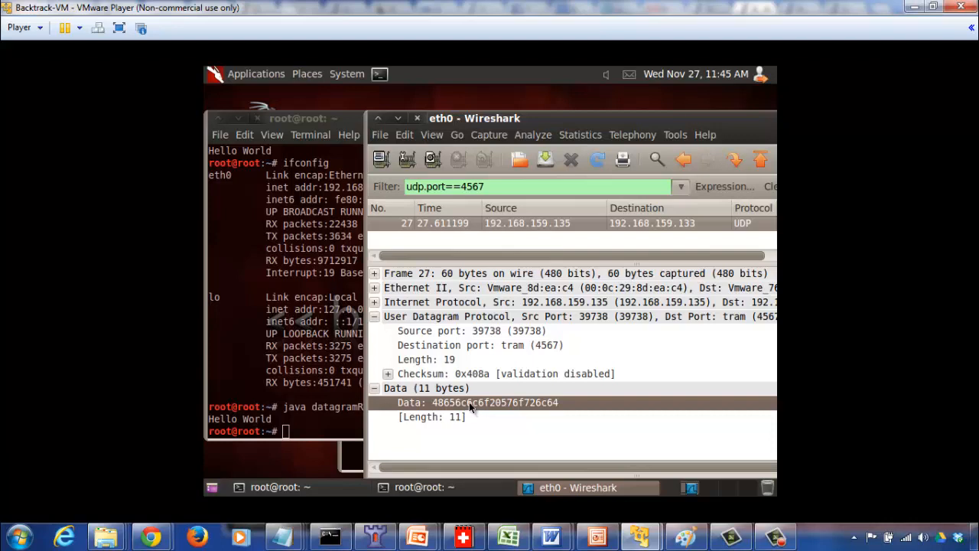
click(434, 417)
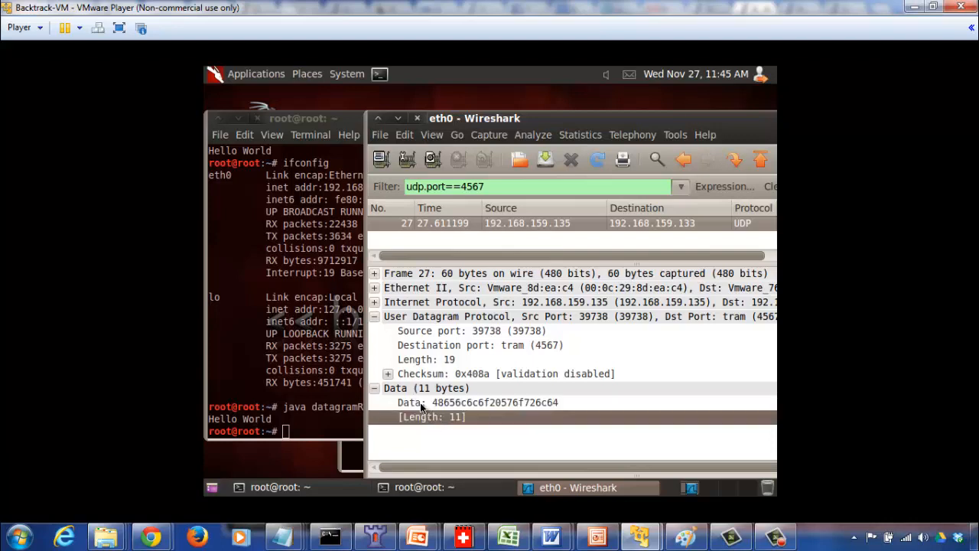
Select the hexadecimal payload in the Data section and compare it with the message received in the Backtrack terminal.
click(418, 406)
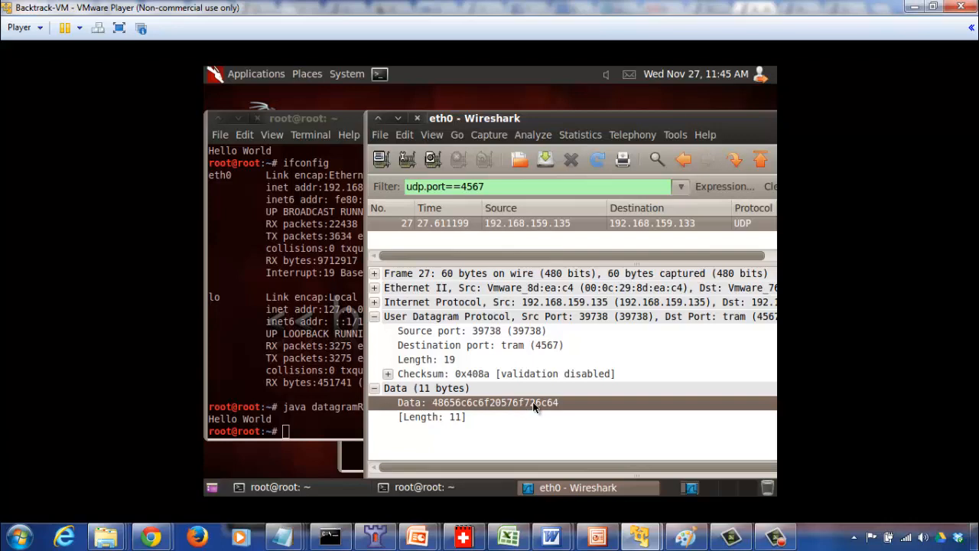
click(453, 411)
click(446, 403)
click(302, 404)
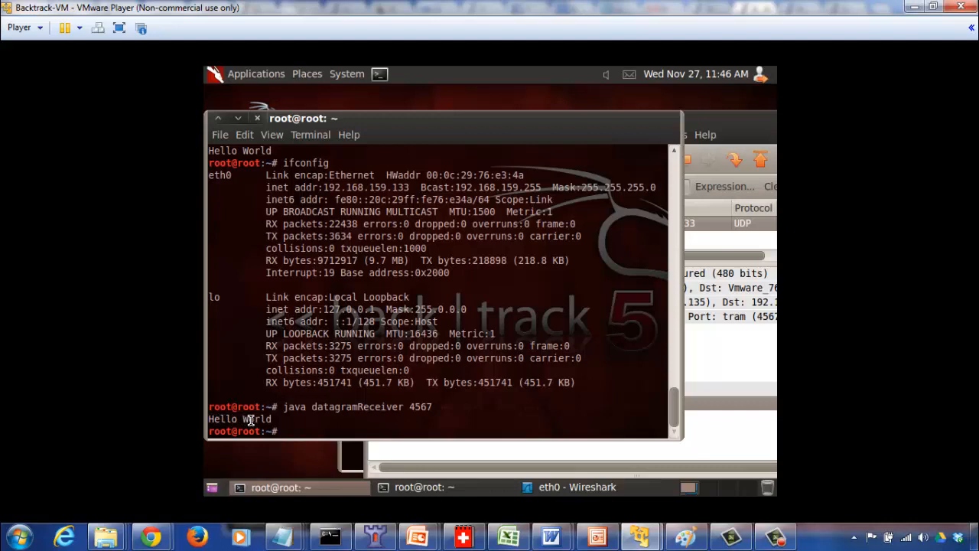
click(726, 439)
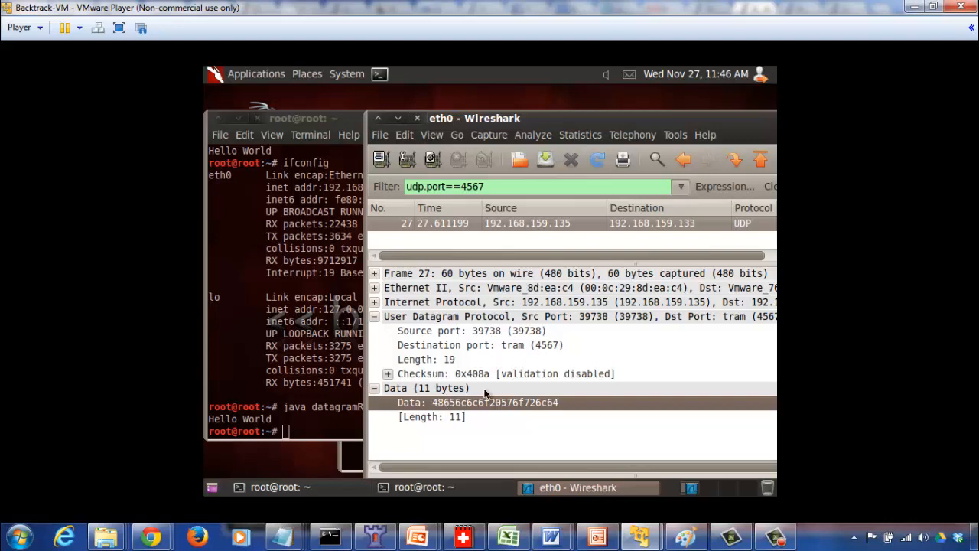
Open the calculator on the Windows host, do a calculation starting with 8 and close the calculator.
key(XF86Calculator)
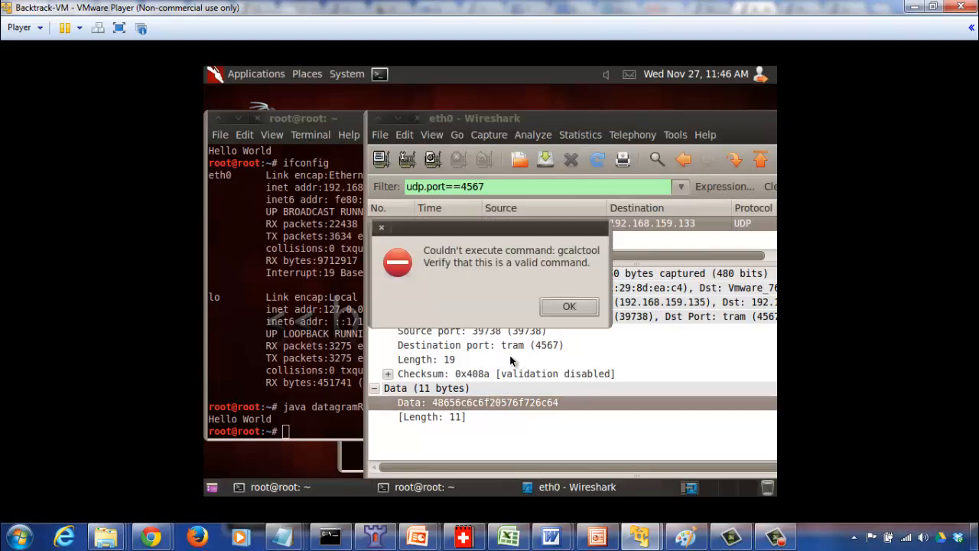
click(569, 306)
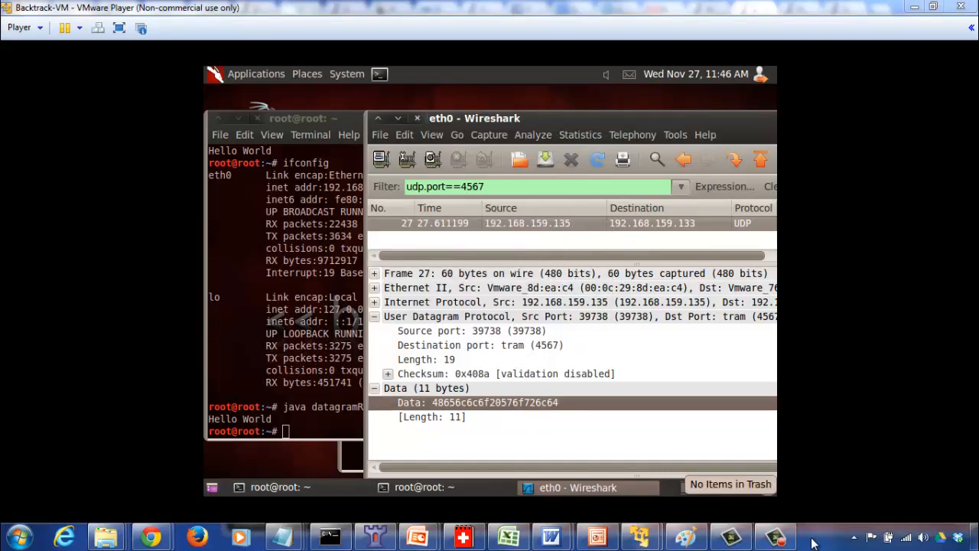
key(XF86Calculator)
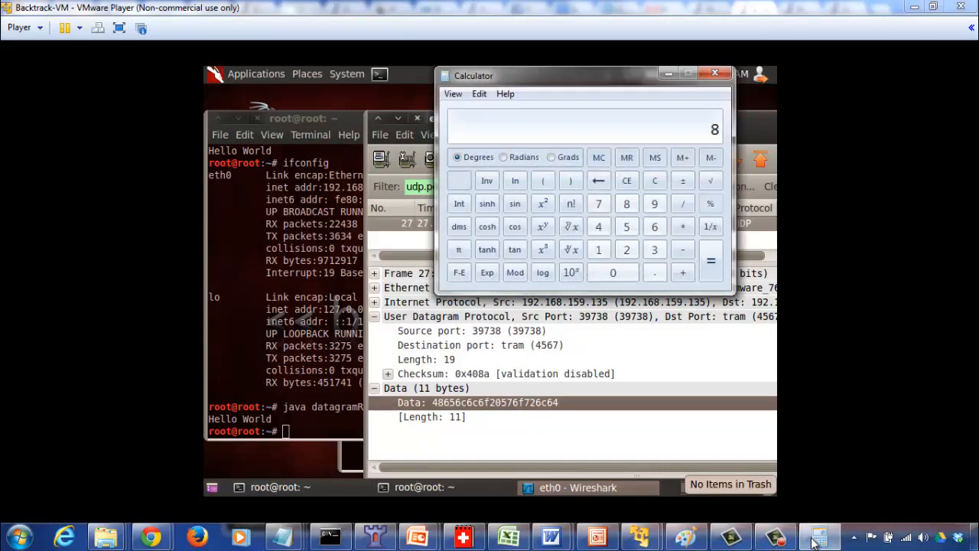
text(64)
key(Return)
click(714, 74)
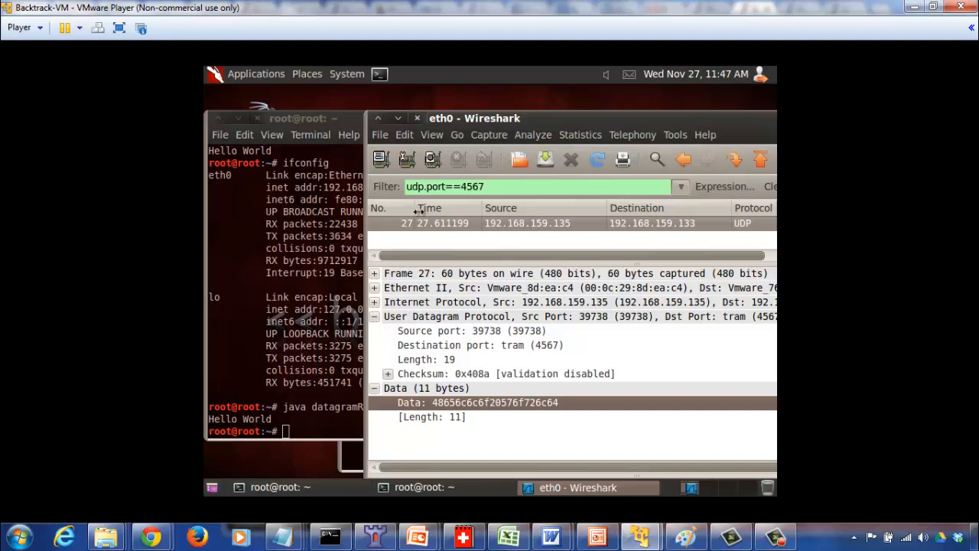
Close the capture file without saving it and exit Wireshark.
click(487, 138)
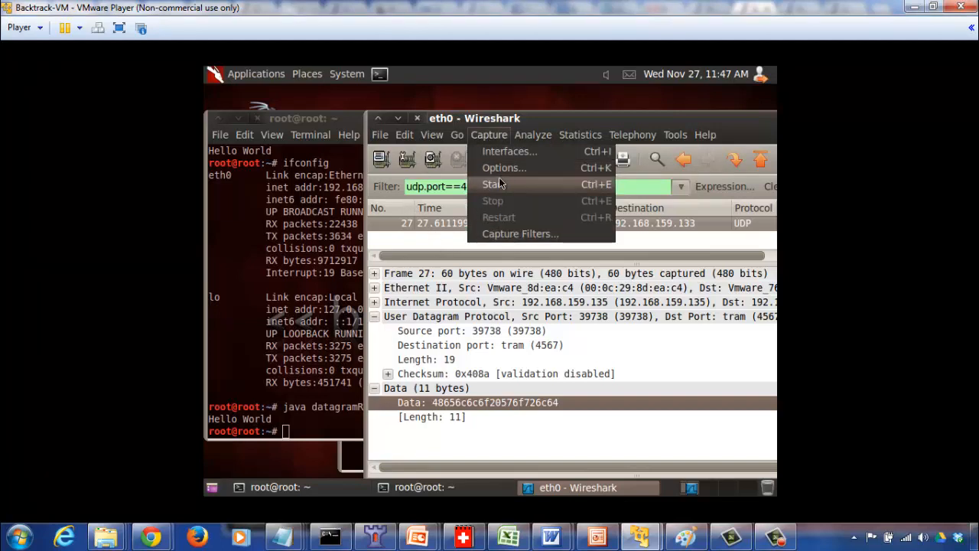
mouse_move(428, 135)
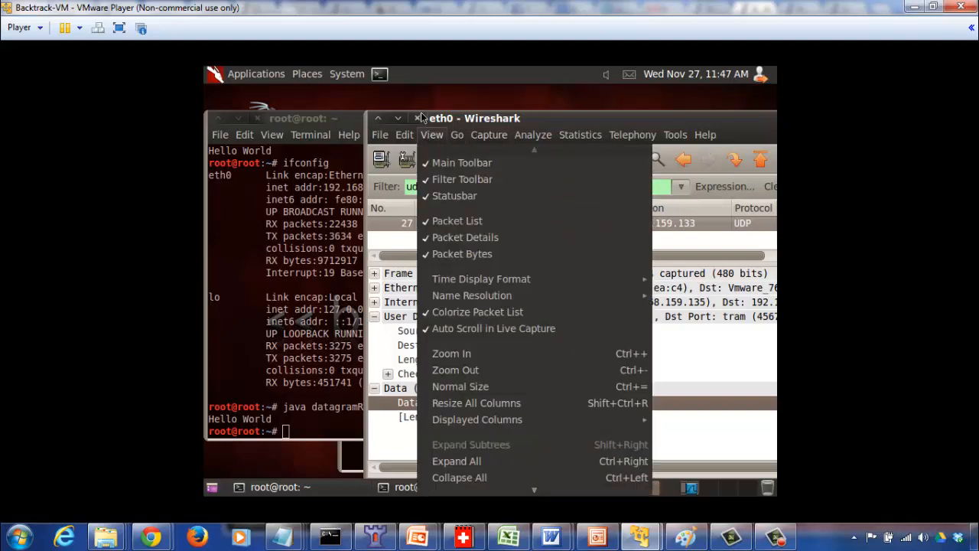
click(395, 351)
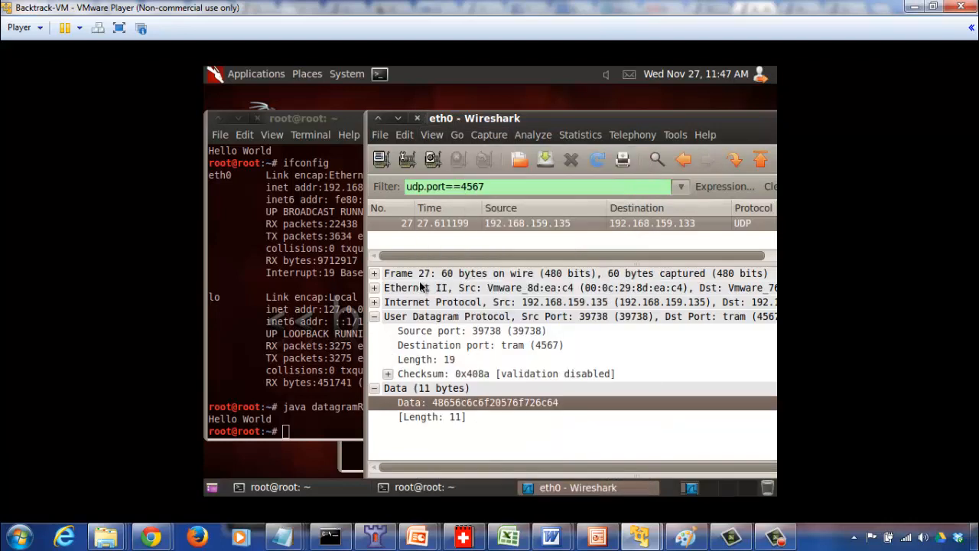
click(572, 162)
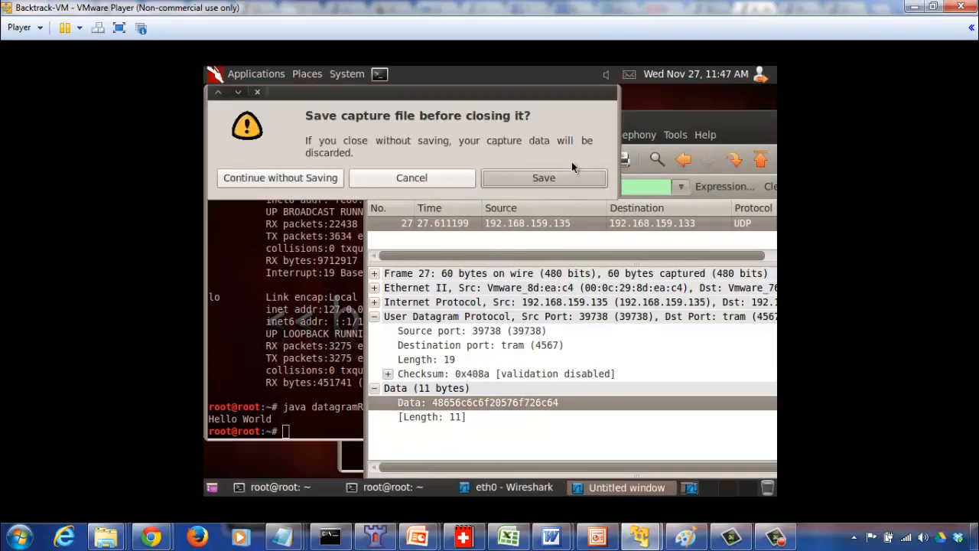
drag(472, 92, 509, 289)
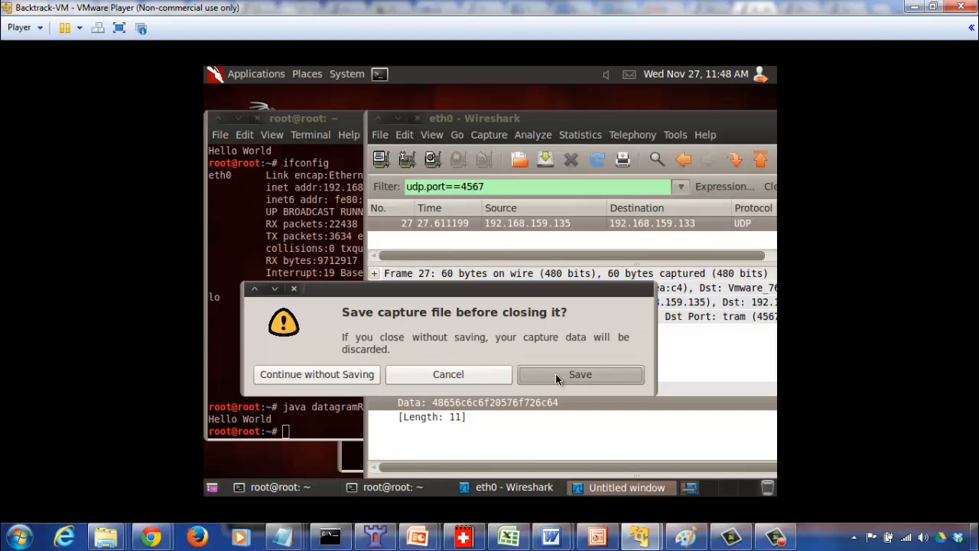
click(371, 376)
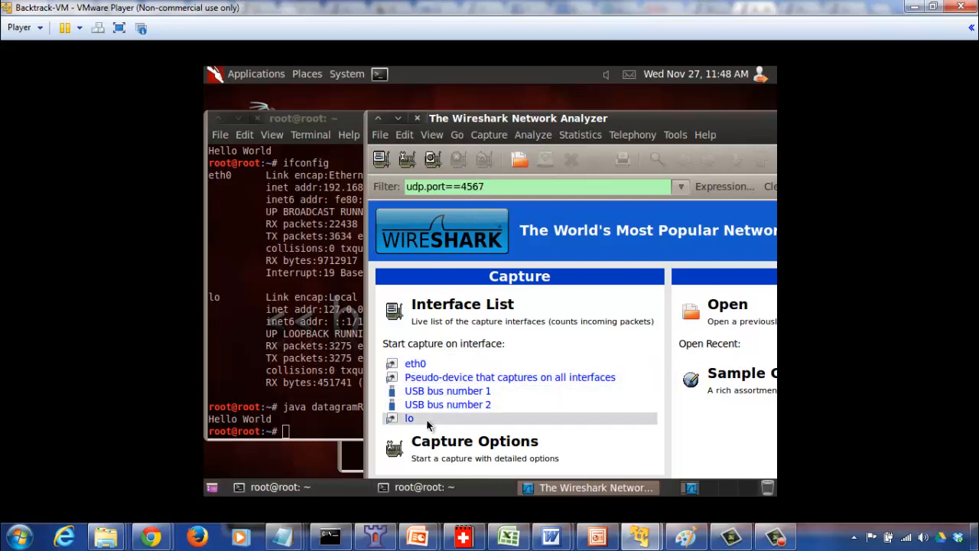
click(418, 119)
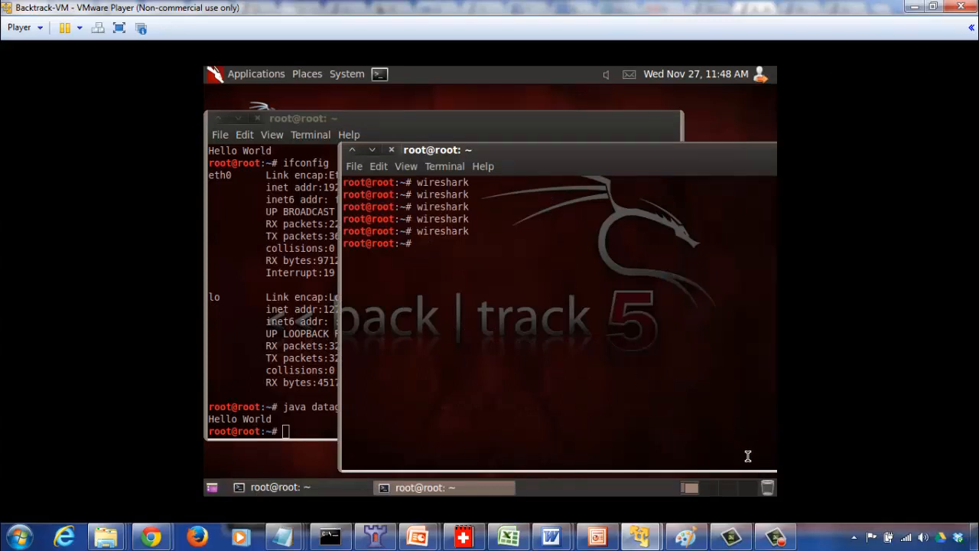
click(775, 536)
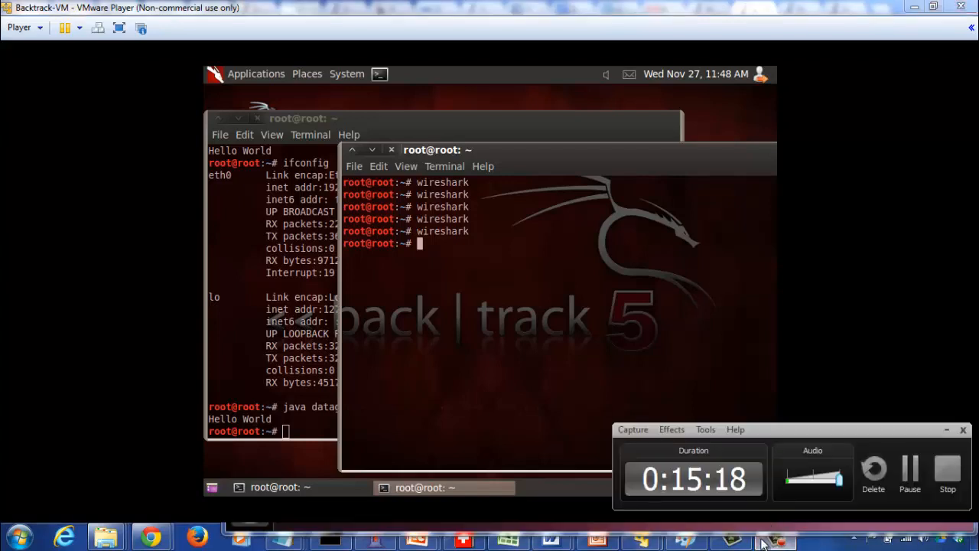